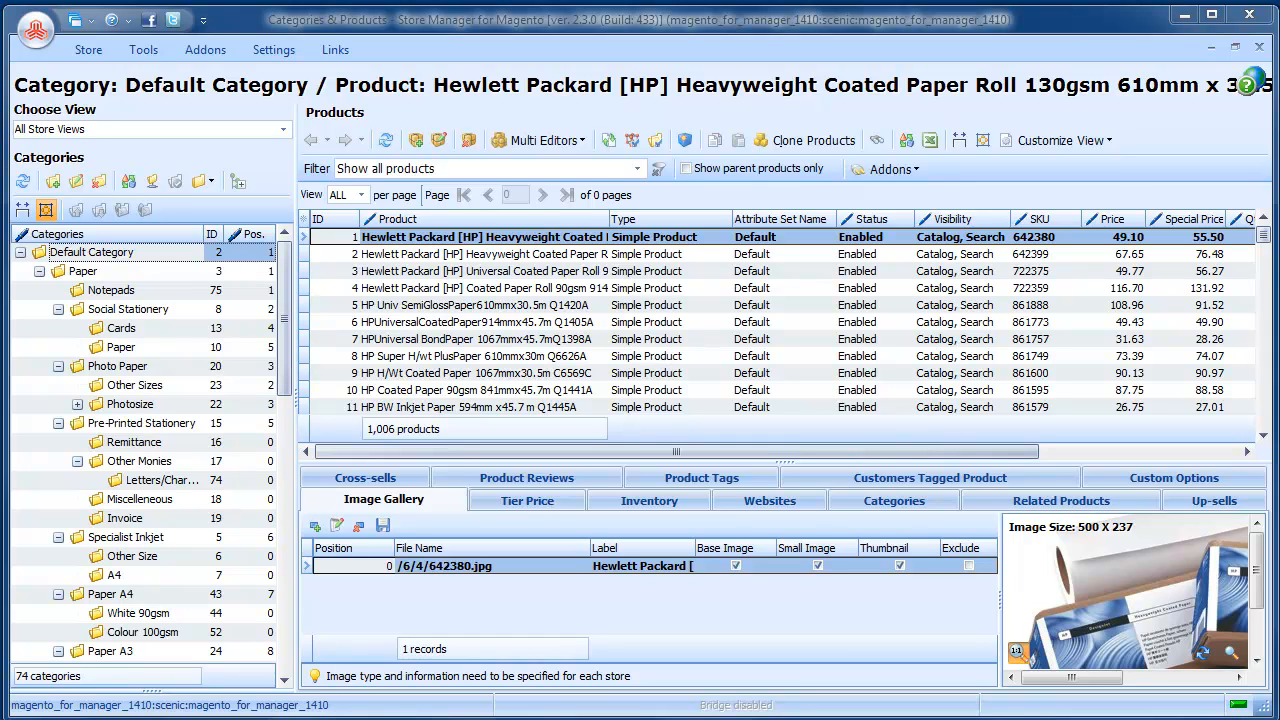
Look over the category data in the Notepad file and close it.
{"action": "left_click", "coordinate": [234, 719]}
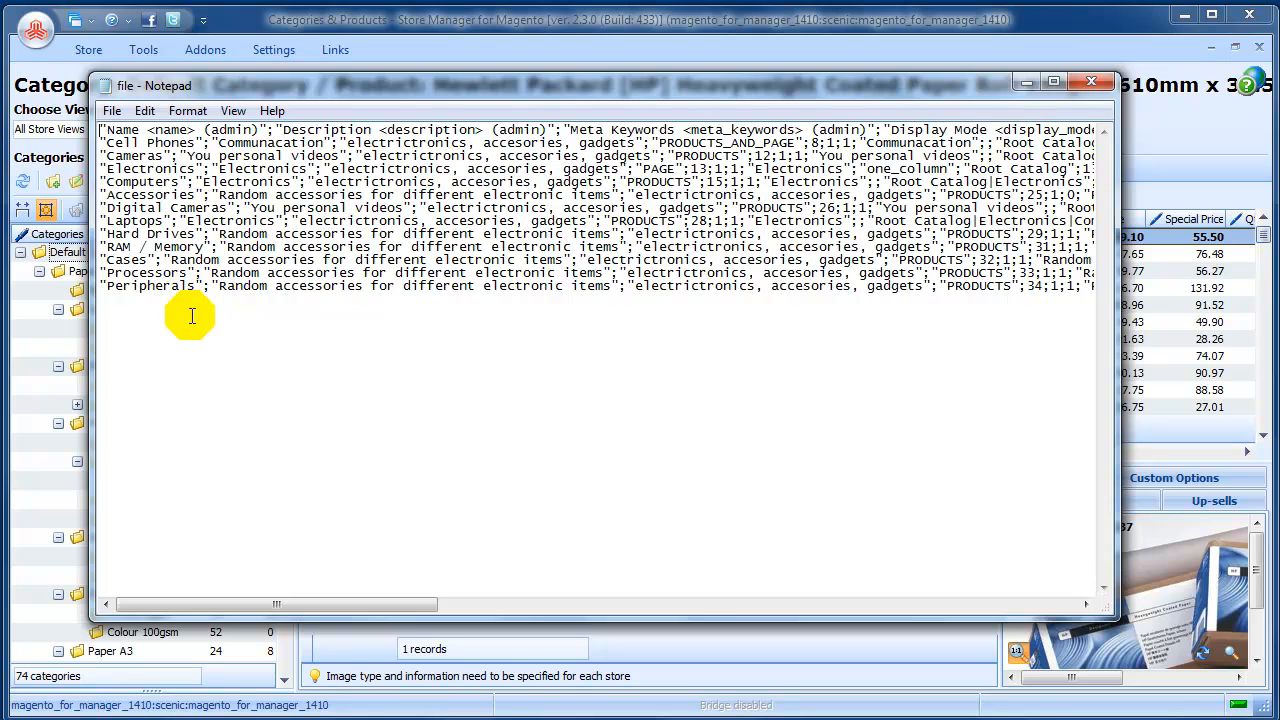
{"action": "left_click", "coordinate": [1091, 82]}
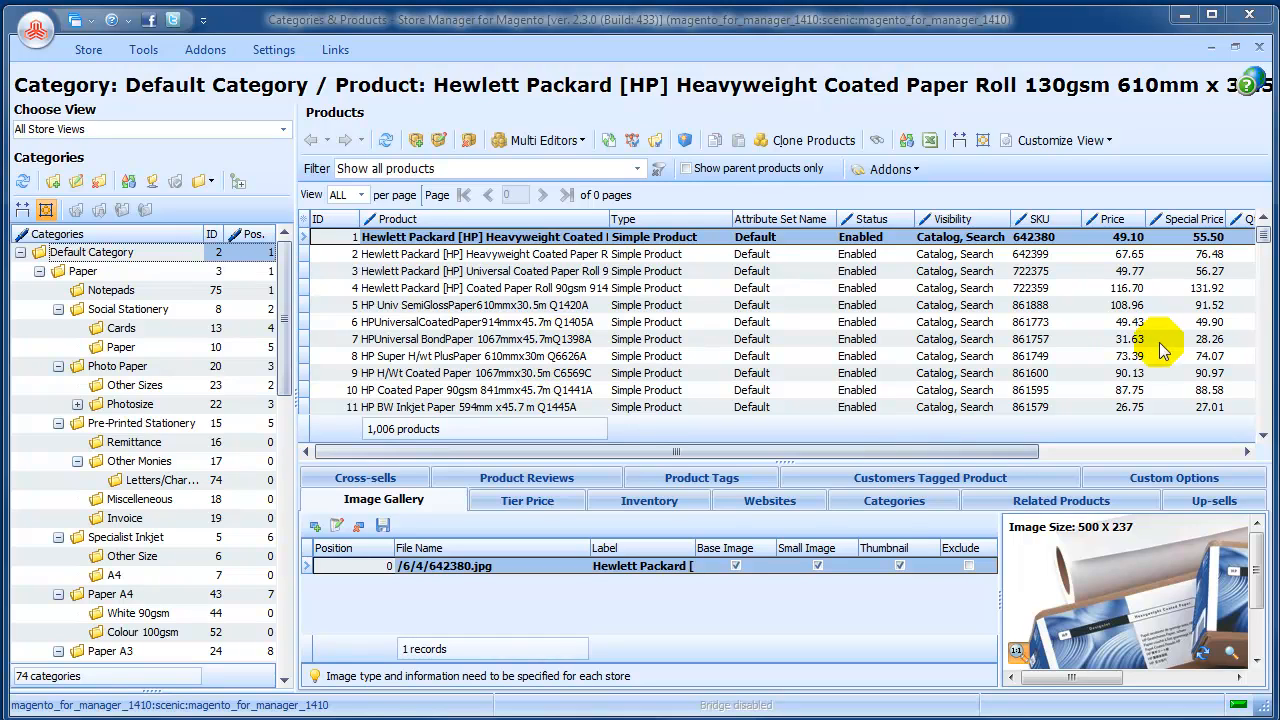
{"action": "mouse_move", "coordinate": [1263, 232]}
{"action": "left_mouse_down"}
{"action": "mouse_move", "coordinate": [1260, 334]}
{"action": "mouse_move", "coordinate": [1264, 234]}
{"action": "left_mouse_up"}
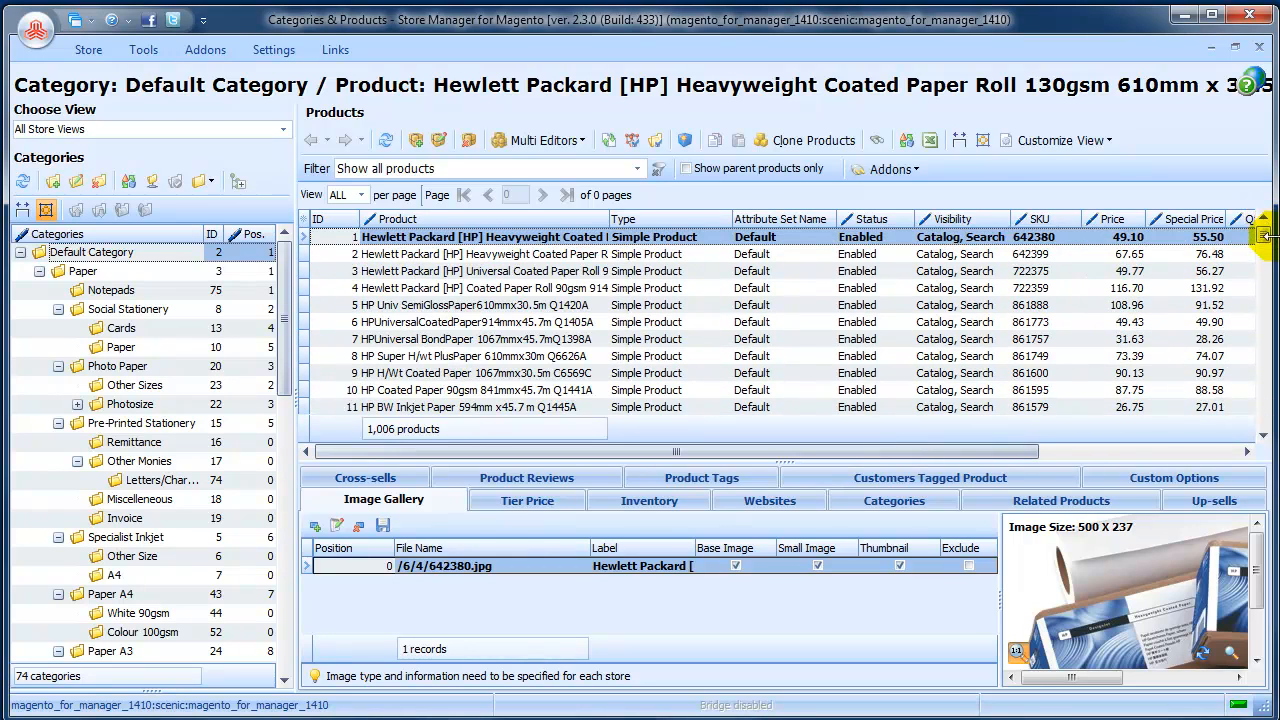
Look through the Tools and Store commands, including the list of import/export operations.
{"action": "left_click", "coordinate": [143, 49]}
{"action": "left_click", "coordinate": [84, 100]}
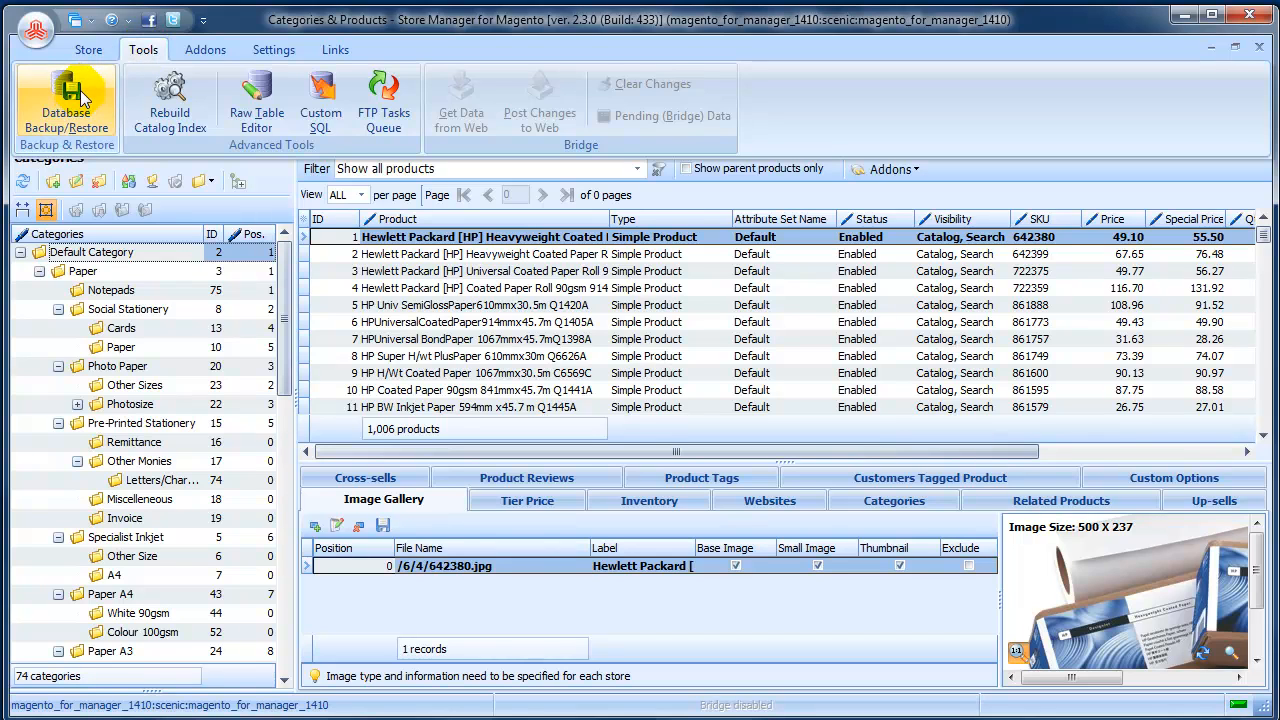
{"action": "left_click", "coordinate": [375, 272]}
{"action": "left_click", "coordinate": [375, 272]}
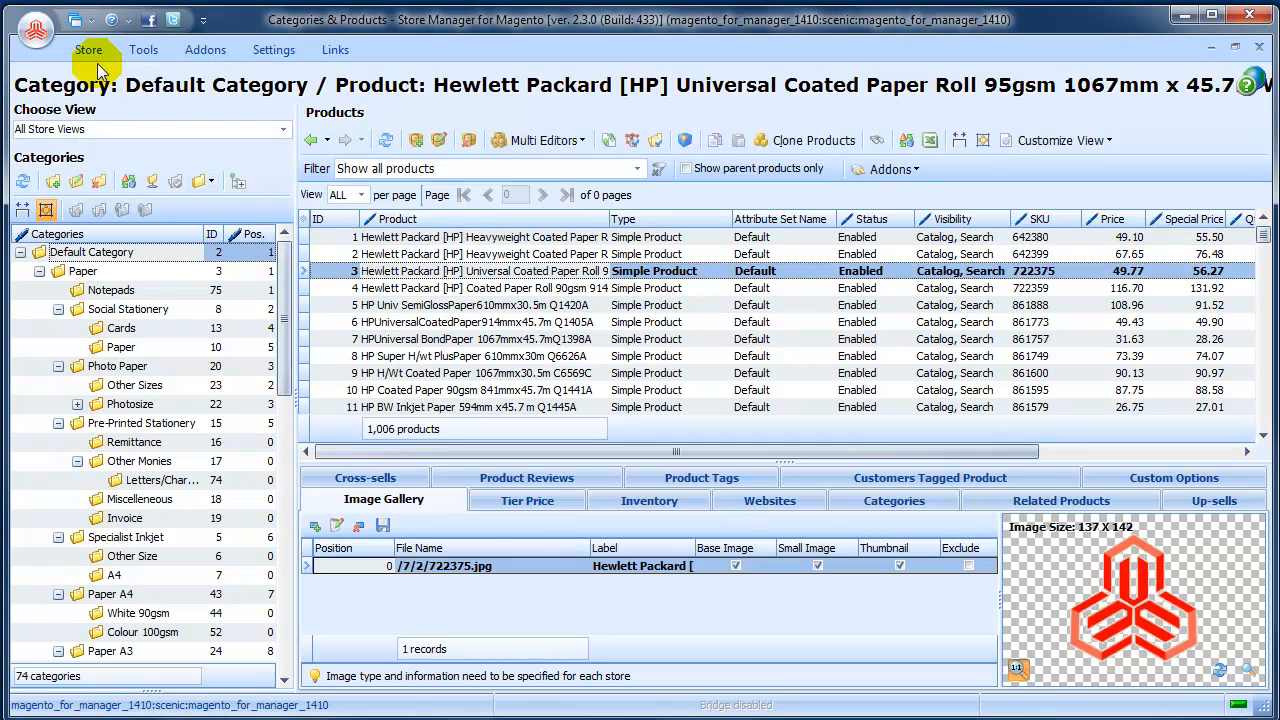
{"action": "left_click", "coordinate": [96, 52]}
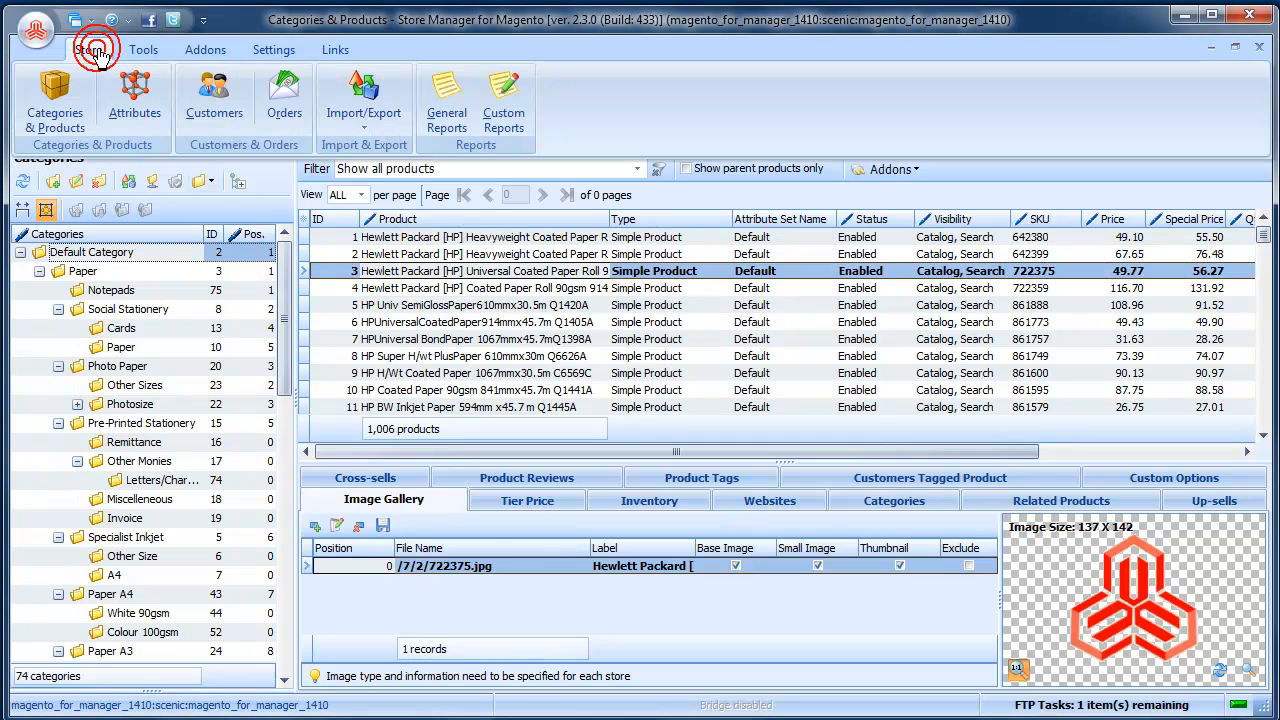
{"action": "left_click", "coordinate": [366, 133]}
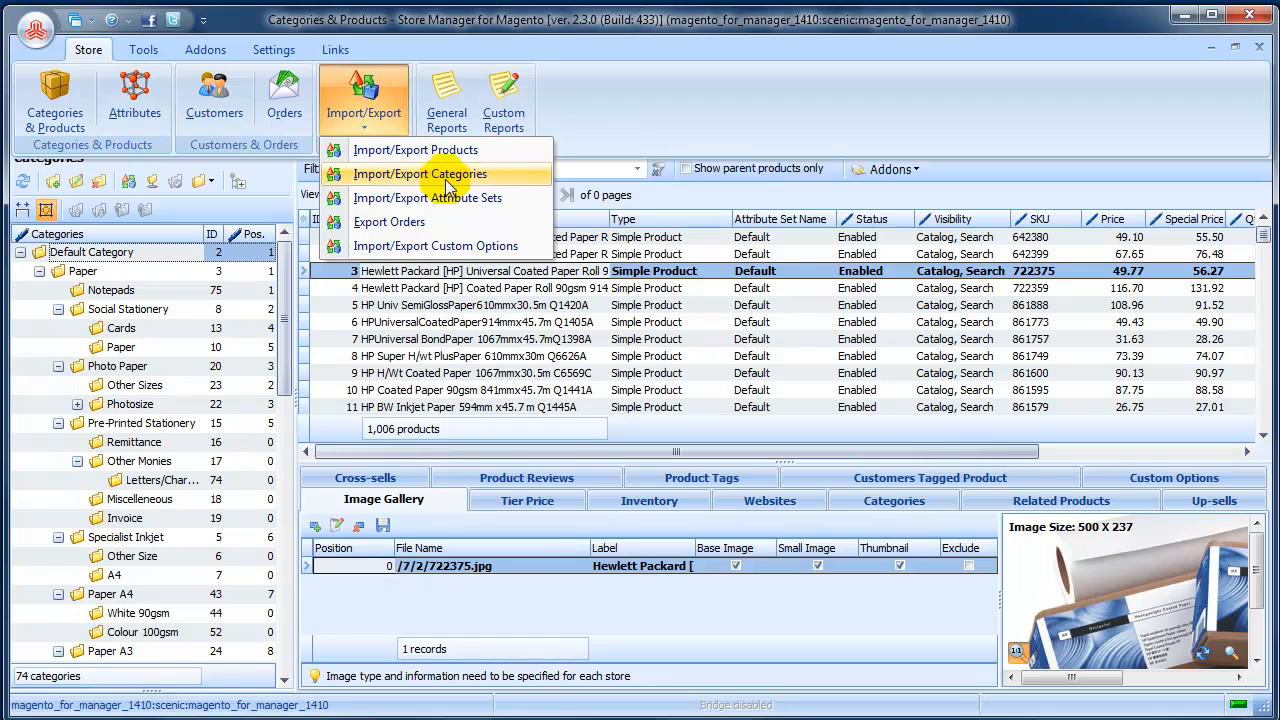
{"action": "left_click", "coordinate": [440, 322]}
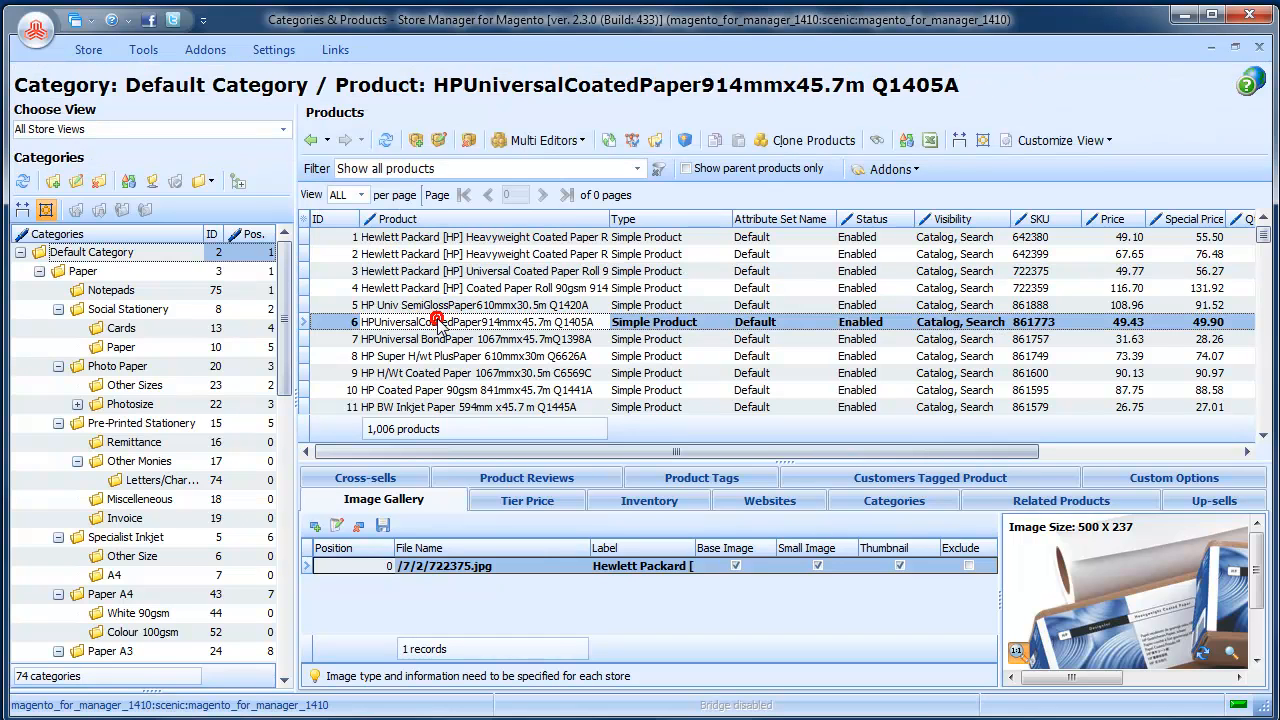
Start a categories import from CSV and load file.csv from the Desktop as its source.
{"action": "left_click", "coordinate": [129, 185]}
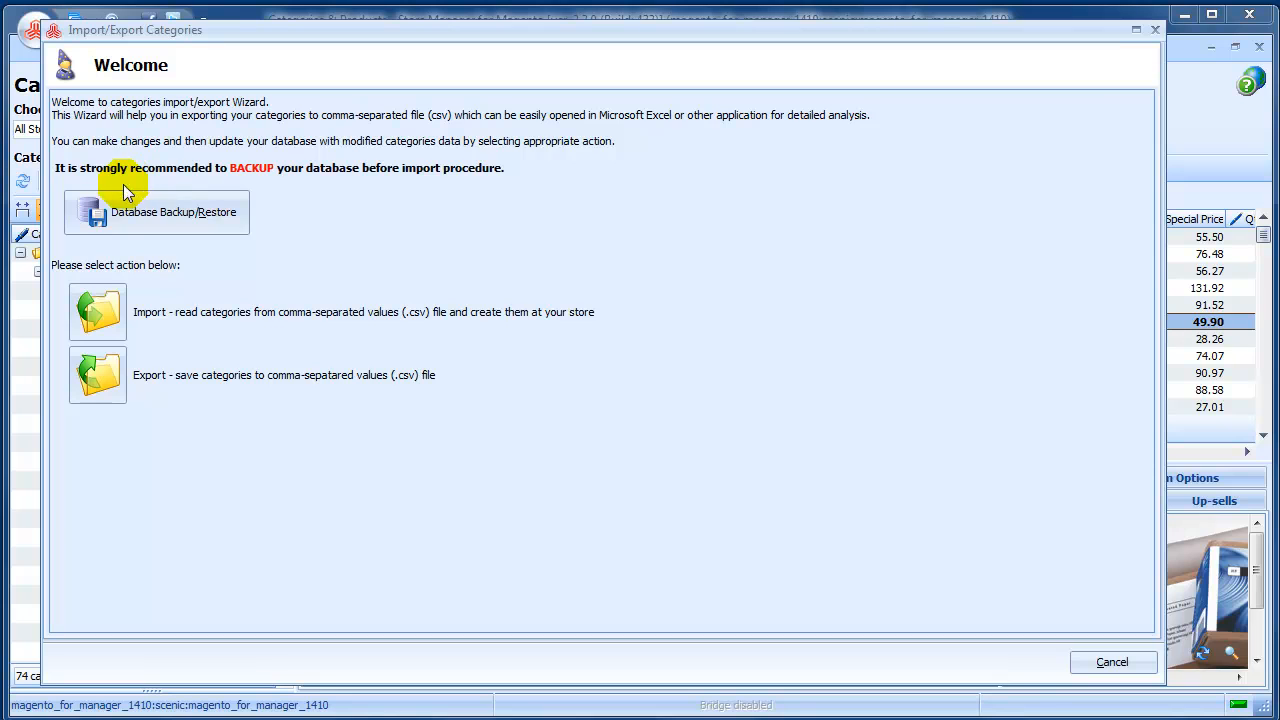
{"action": "left_click", "coordinate": [96, 316]}
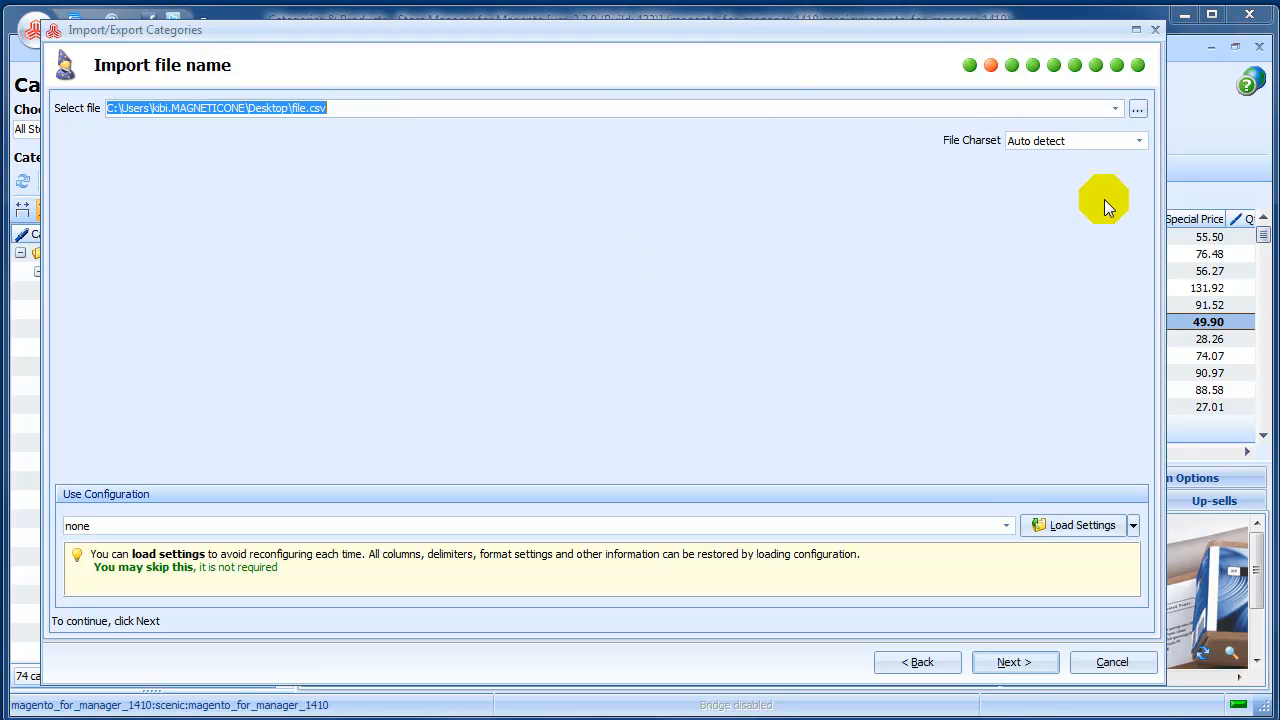
{"action": "left_click", "coordinate": [1138, 109]}
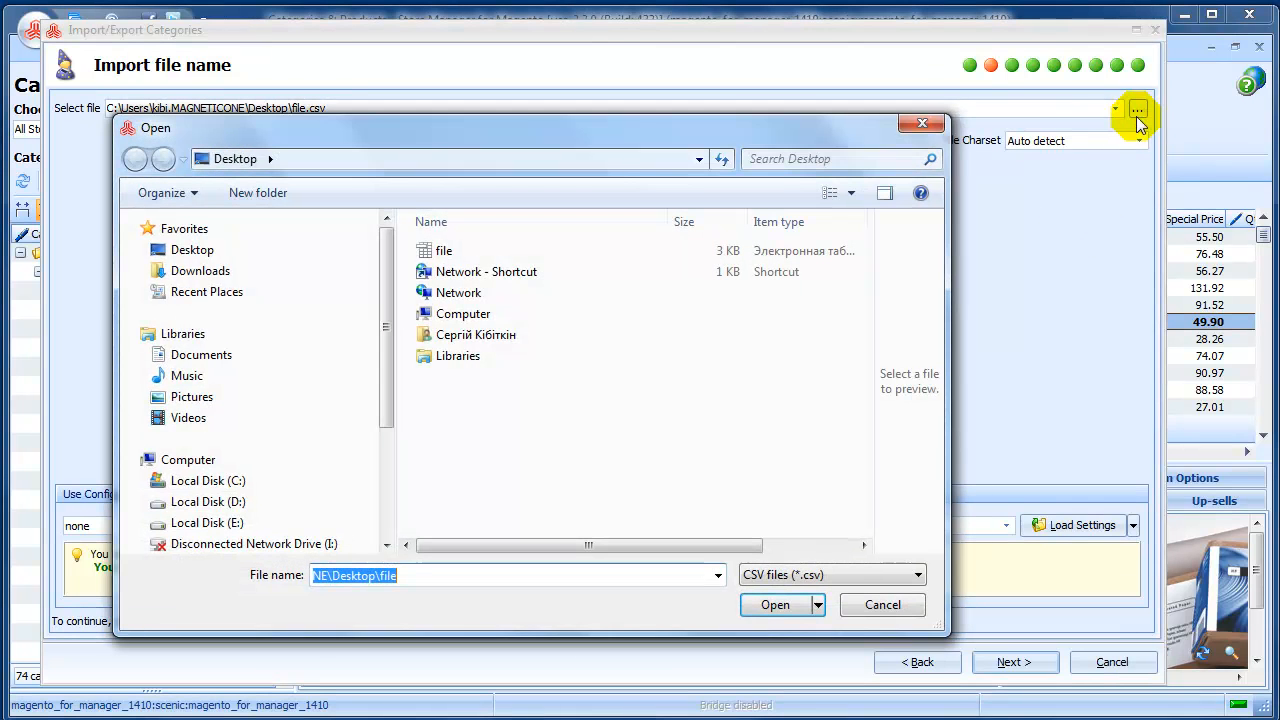
{"action": "left_click", "coordinate": [444, 251]}
{"action": "double_click", "coordinate": [446, 254]}
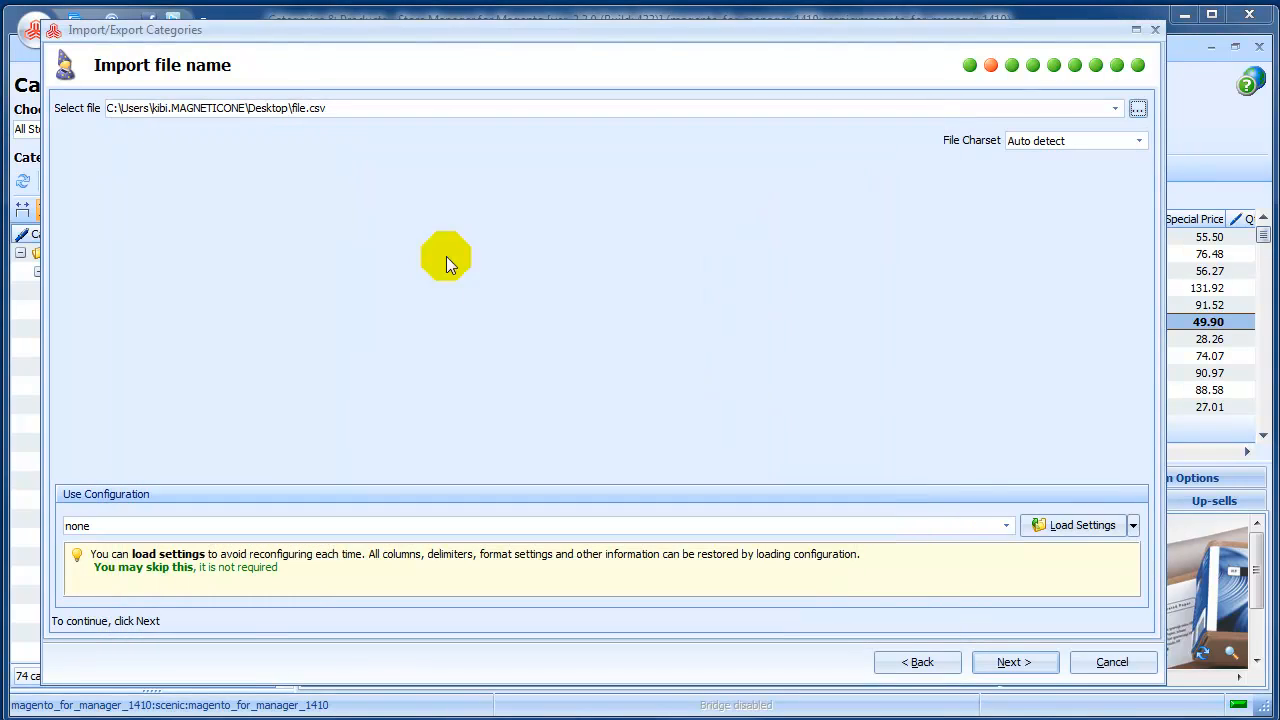
{"action": "left_click", "coordinate": [998, 664]}
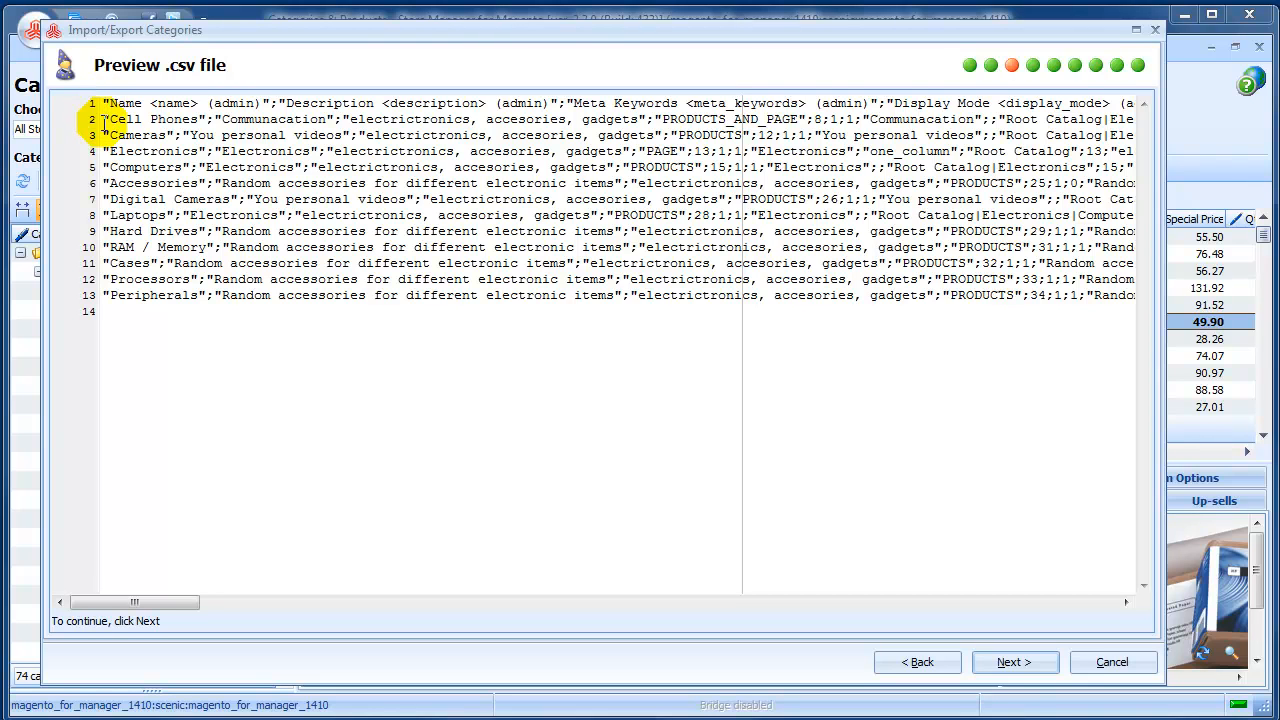
Examine the CSV preview for the quote characters, the semicolon field delimiters and the separators inside the category paths.
{"action": "left_click", "coordinate": [100, 119]}
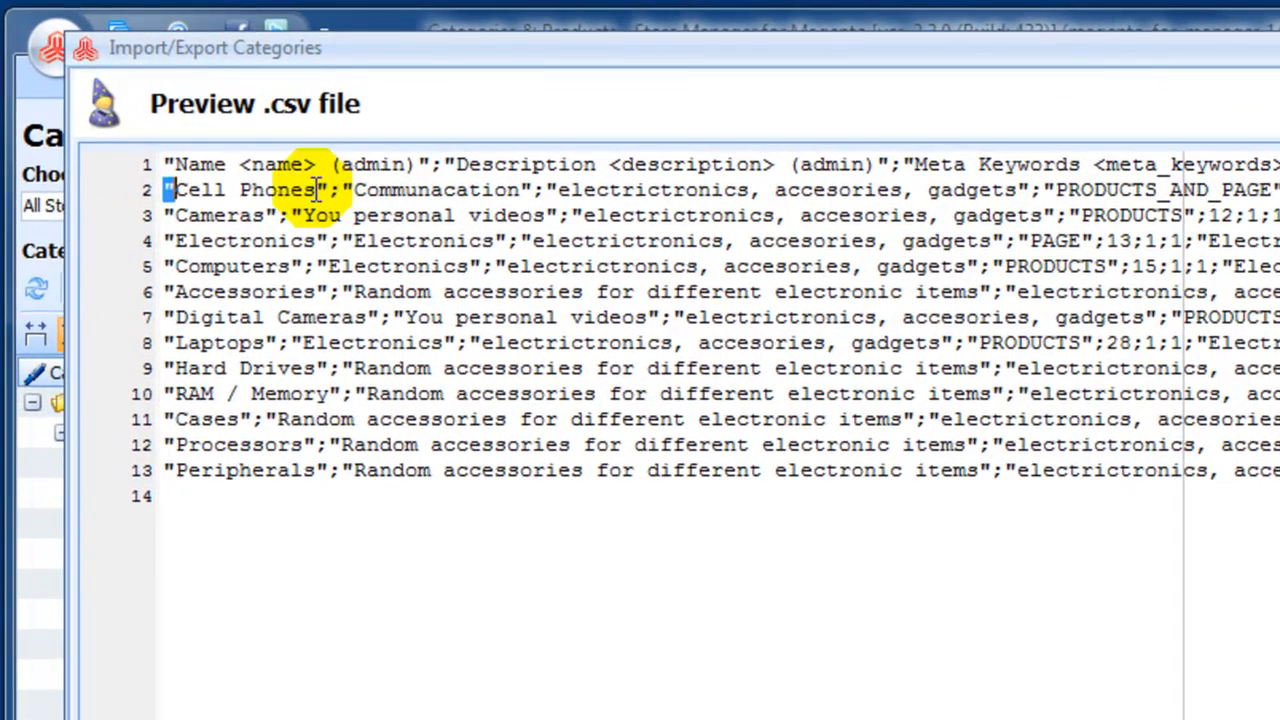
{"action": "left_click", "coordinate": [196, 118]}
{"action": "left_click_drag", "start_coordinate": [316, 190], "coordinate": [327, 190]}
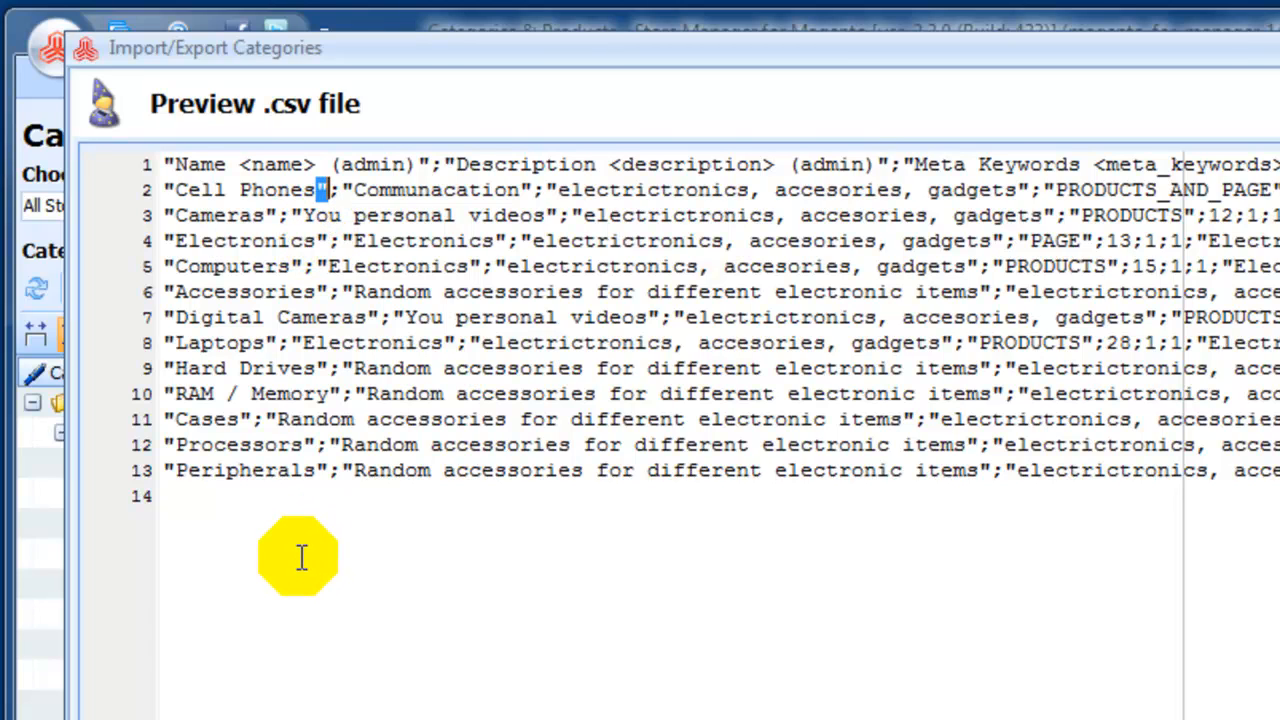
{"action": "left_click_drag", "start_coordinate": [329, 241], "coordinate": [341, 241]}
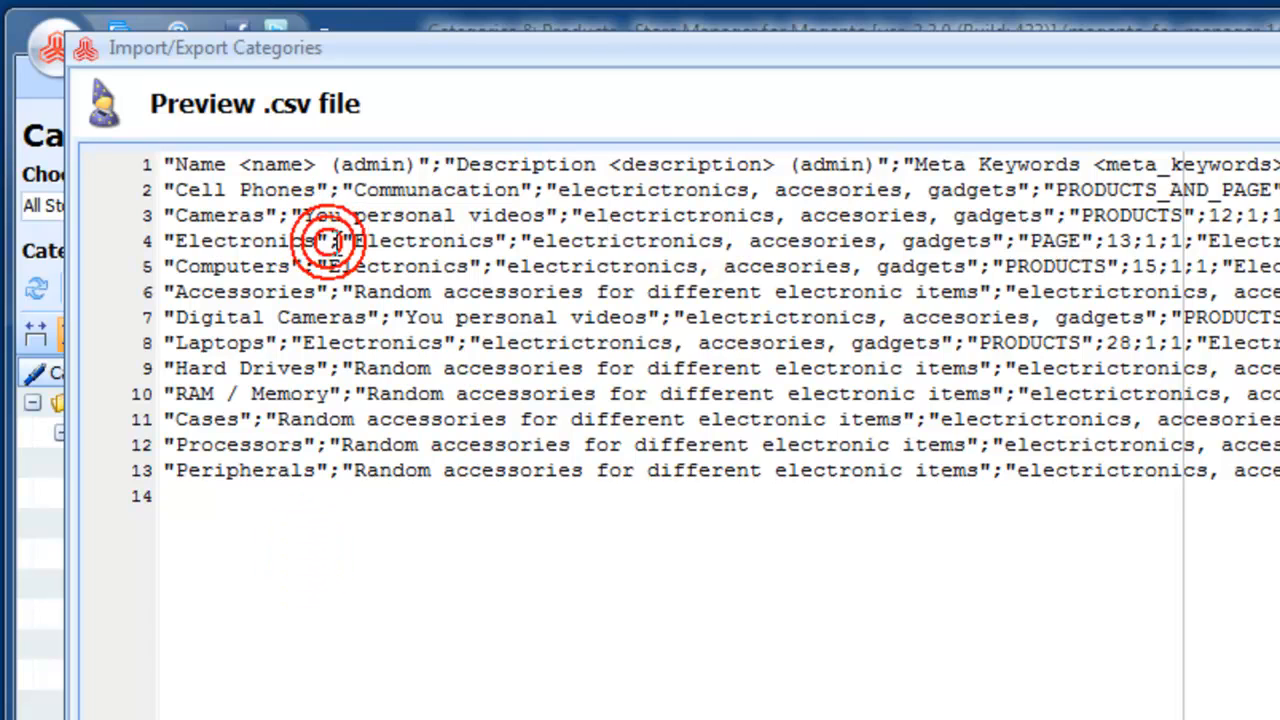
{"action": "left_click_drag", "start_coordinate": [506, 241], "coordinate": [517, 241]}
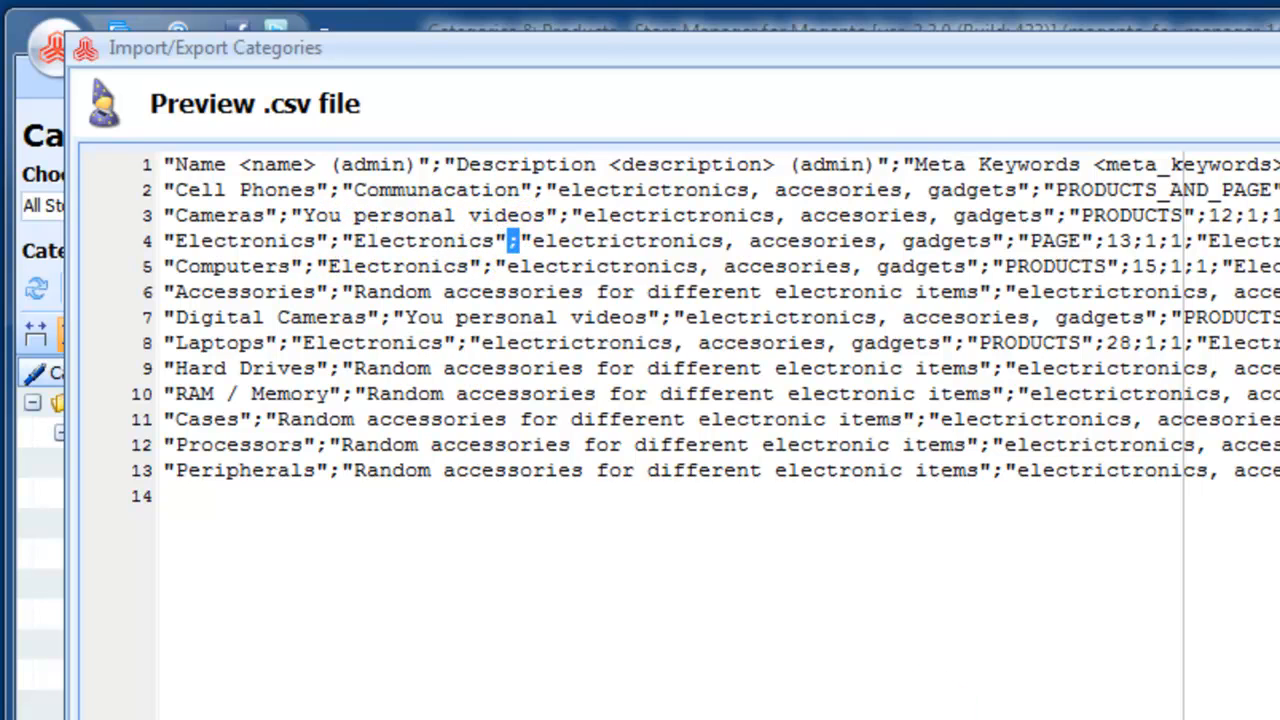
{"action": "left_click_drag", "start_coordinate": [160, 716], "coordinate": [313, 716]}
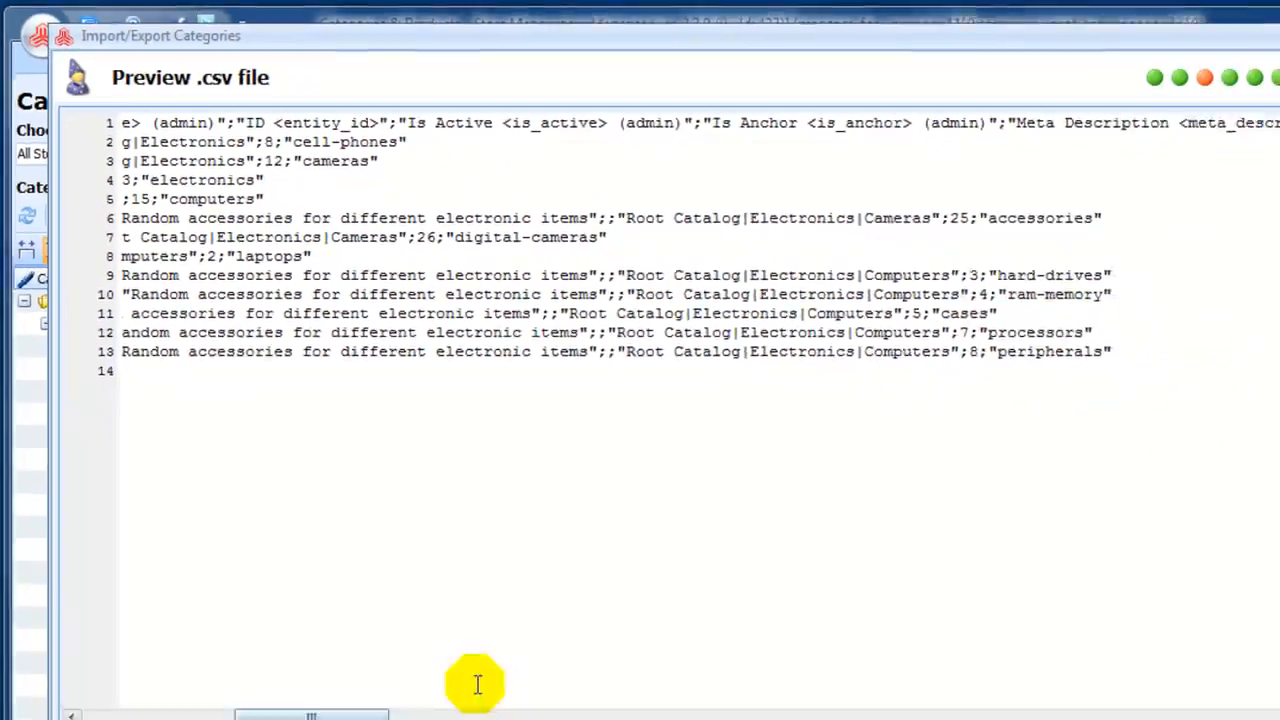
{"action": "left_click_drag", "start_coordinate": [626, 275], "coordinate": [826, 275]}
{"action": "left_click_drag", "start_coordinate": [388, 340], "coordinate": [549, 349]}
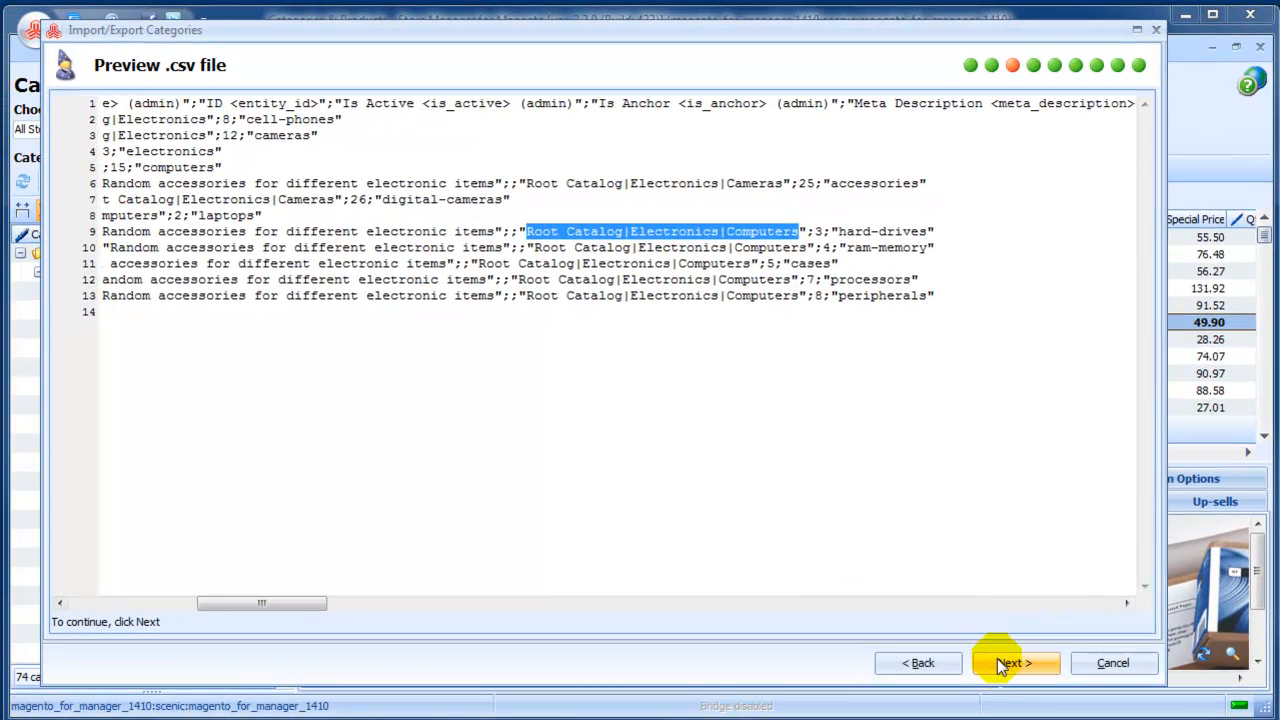
Accept the semicolon field delimiter, double-quote string quoting and | category separator, and import into the default store view only.
{"action": "left_click", "coordinate": [1000, 664]}
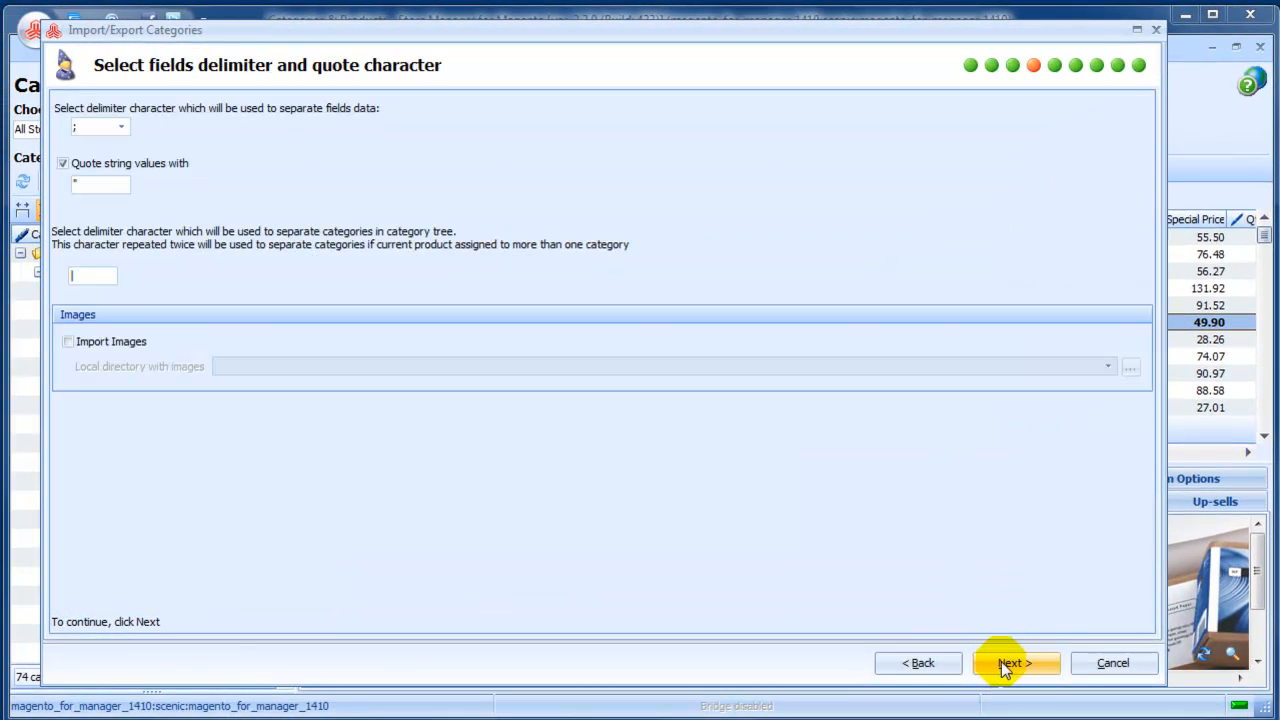
{"action": "left_click", "coordinate": [100, 122]}
{"action": "left_click", "coordinate": [108, 184]}
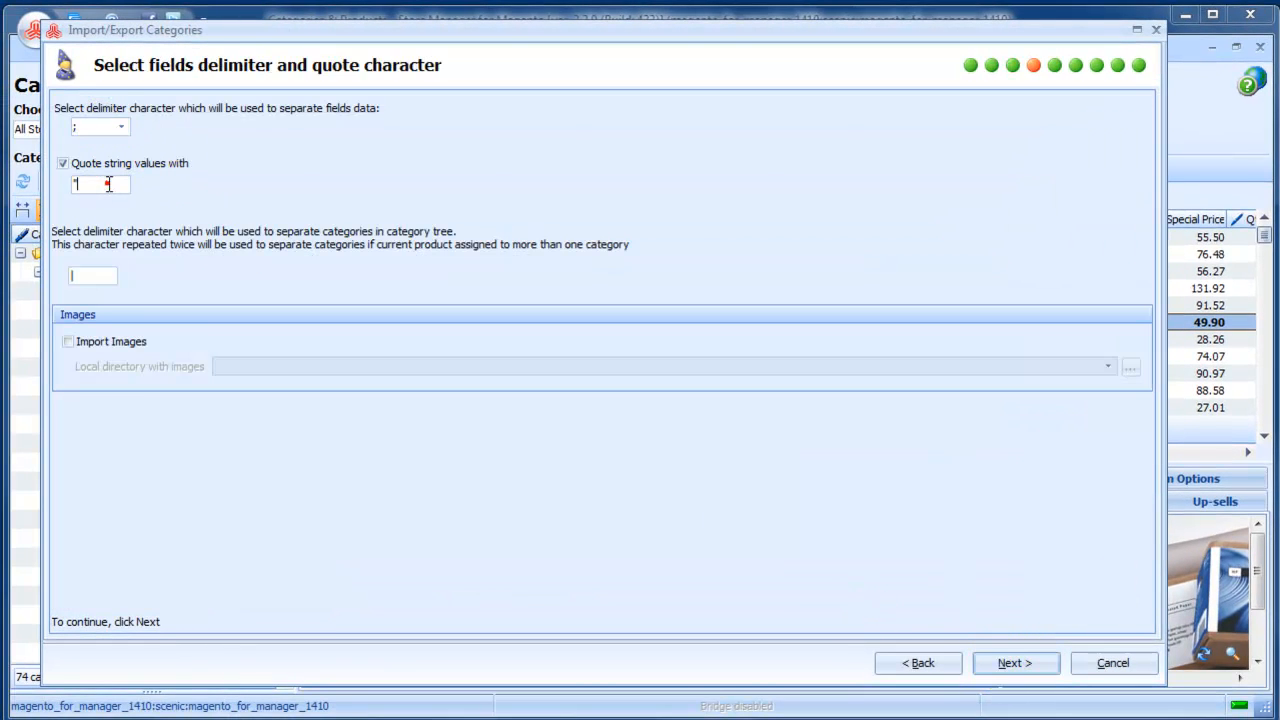
{"action": "left_click", "coordinate": [105, 277]}
{"action": "left_click", "coordinate": [992, 663]}
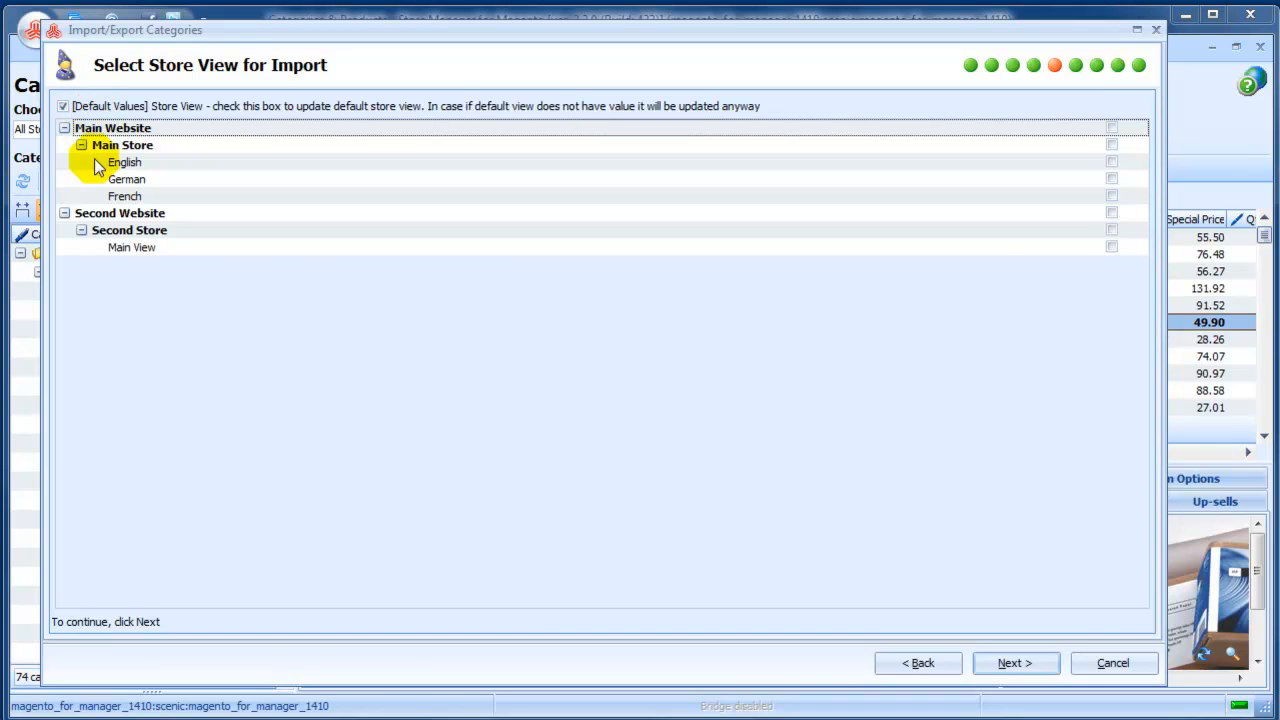
{"action": "left_click", "coordinate": [995, 663]}
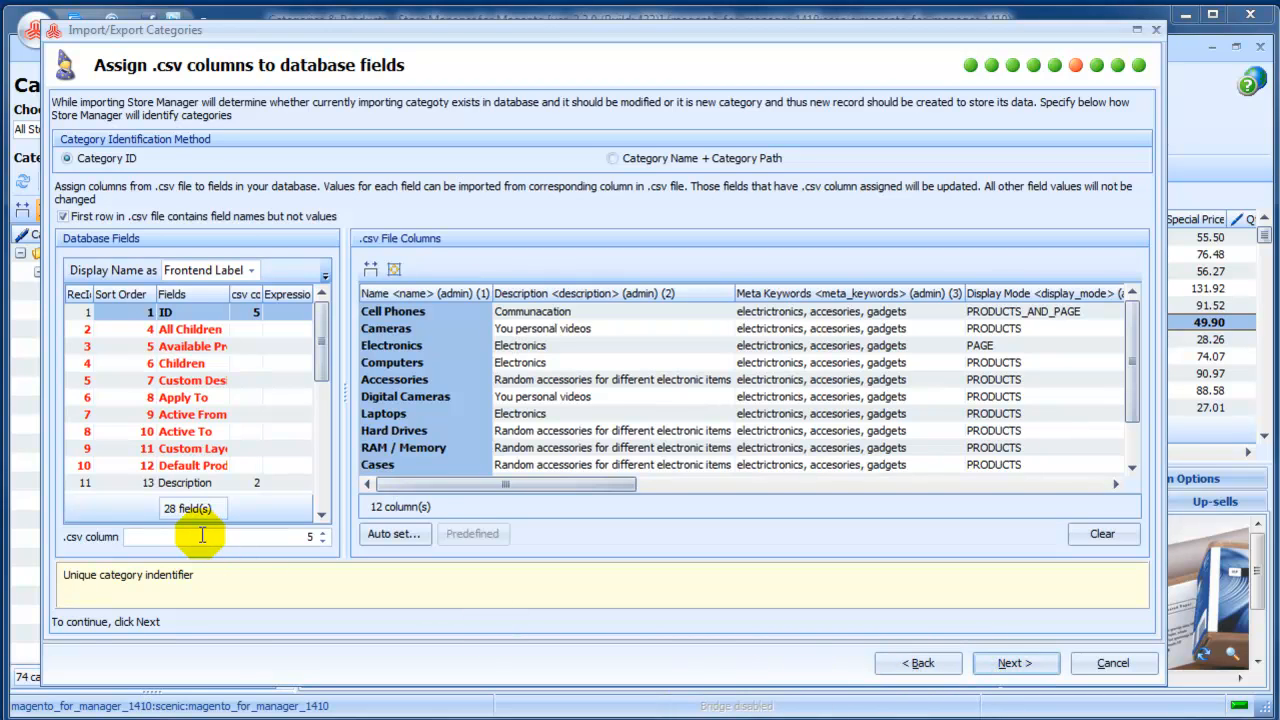
Clear the column assignments and map the Name field to CSV column 1 and the Path field to column 10.
{"action": "left_click_drag", "start_coordinate": [231, 294], "coordinate": [268, 300]}
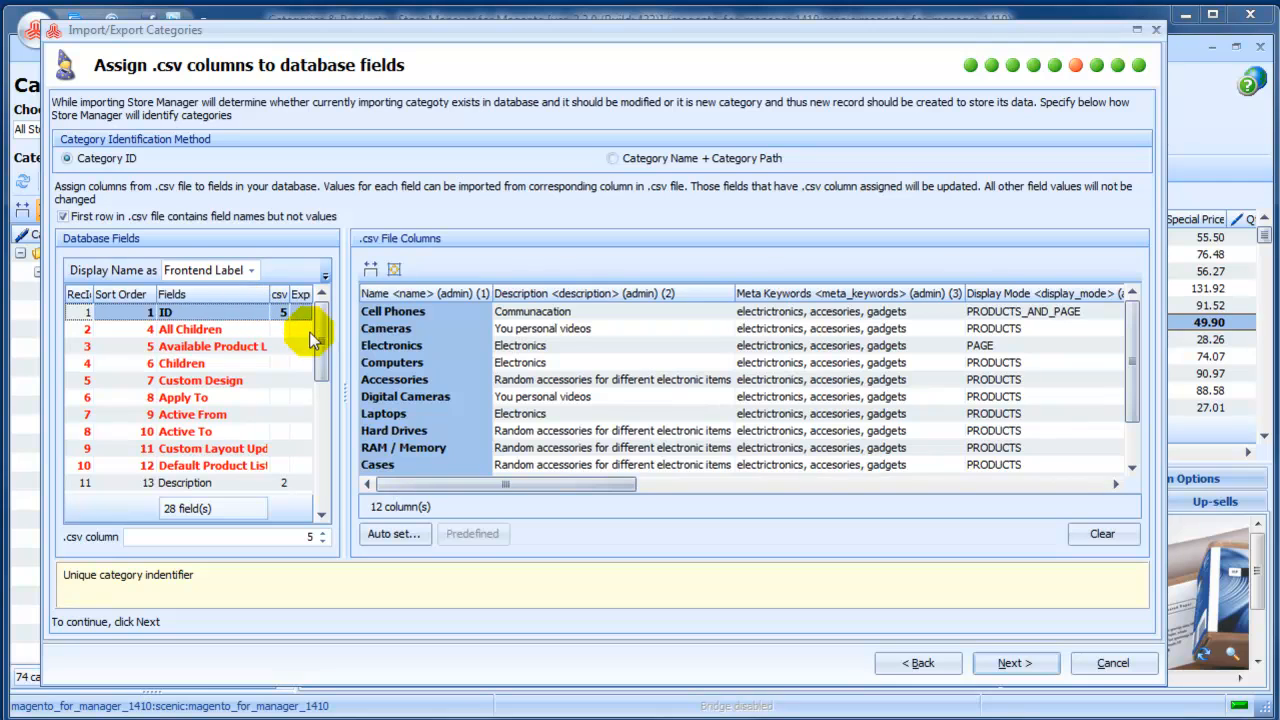
{"action": "mouse_move", "coordinate": [321, 343]}
{"action": "left_mouse_down"}
{"action": "mouse_move", "coordinate": [322, 515]}
{"action": "mouse_move", "coordinate": [323, 323]}
{"action": "mouse_move", "coordinate": [330, 332]}
{"action": "left_mouse_up"}
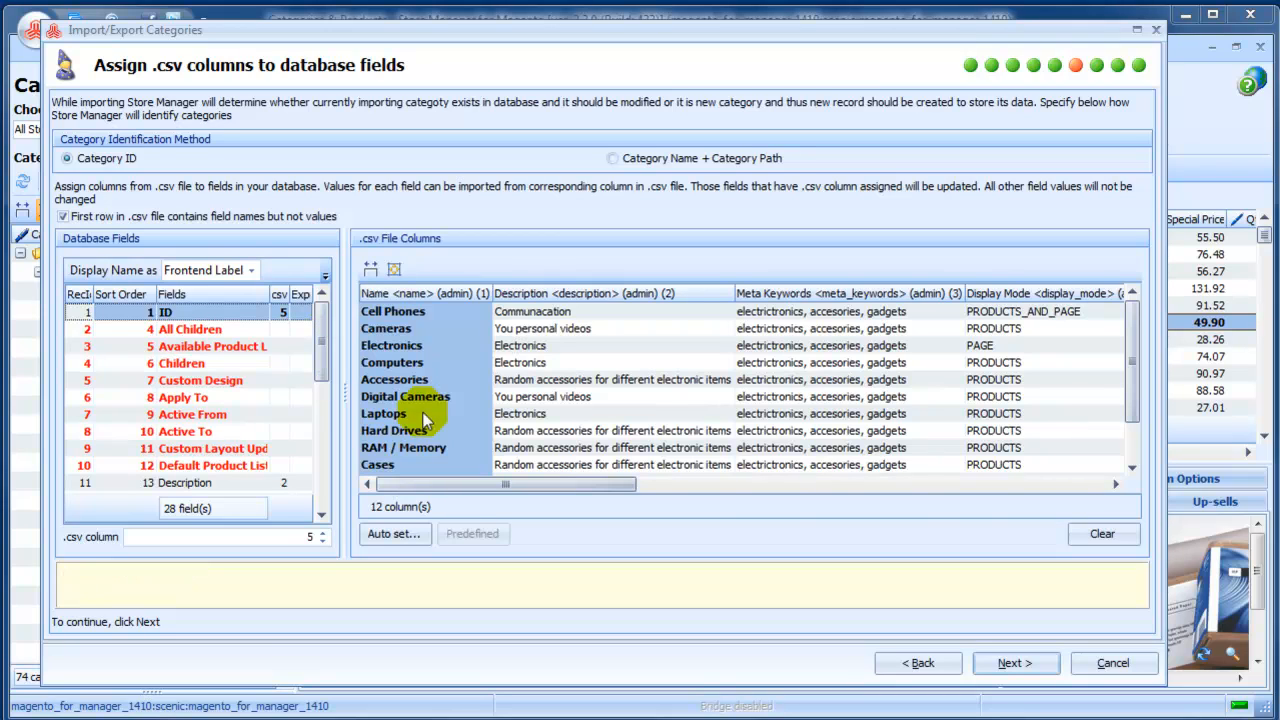
{"action": "left_click", "coordinate": [1100, 534]}
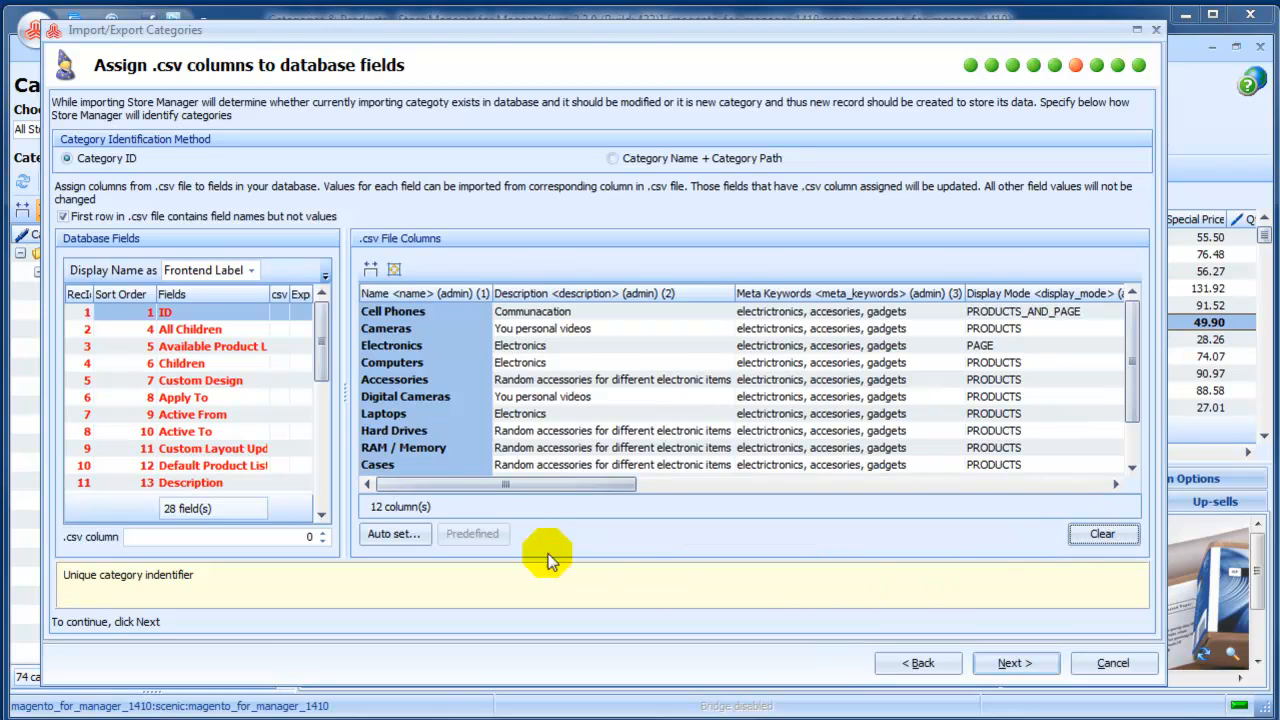
{"action": "left_click_drag", "start_coordinate": [318, 361], "coordinate": [306, 528]}
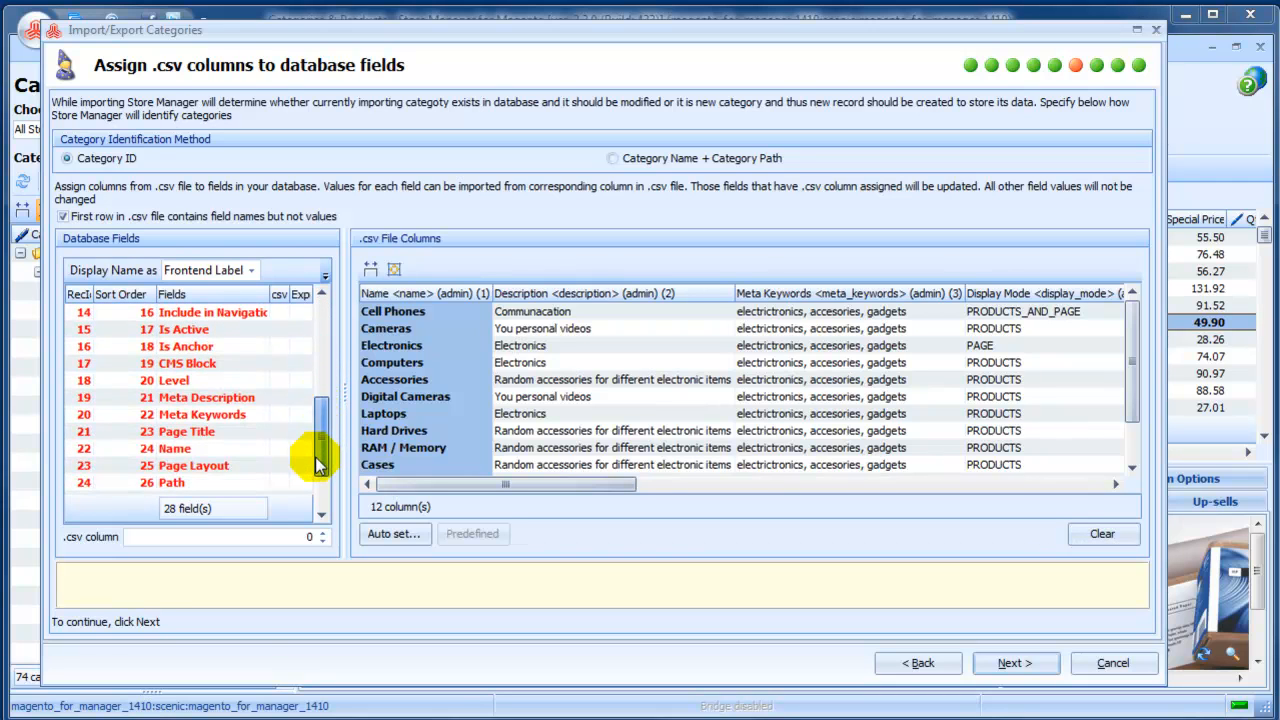
{"action": "left_click", "coordinate": [228, 450]}
{"action": "double_click", "coordinate": [431, 294]}
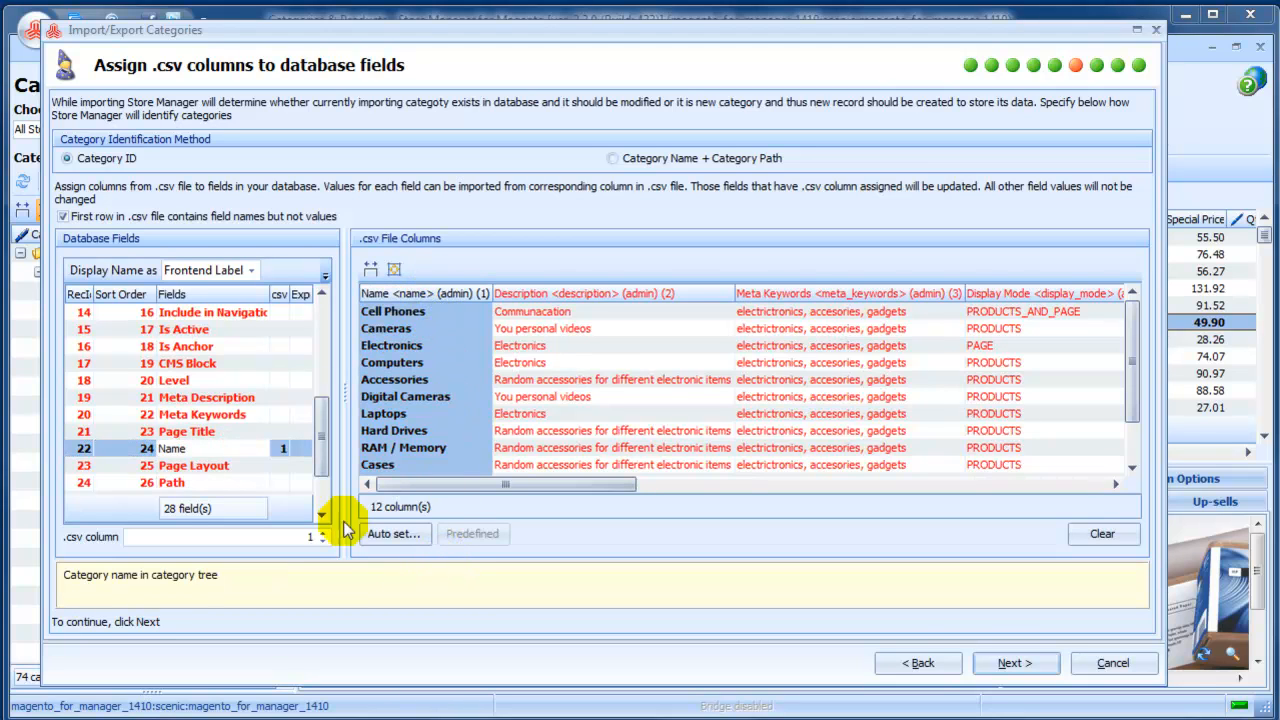
{"action": "left_click", "coordinate": [250, 484]}
{"action": "left_click_drag", "start_coordinate": [440, 484], "coordinate": [845, 505]}
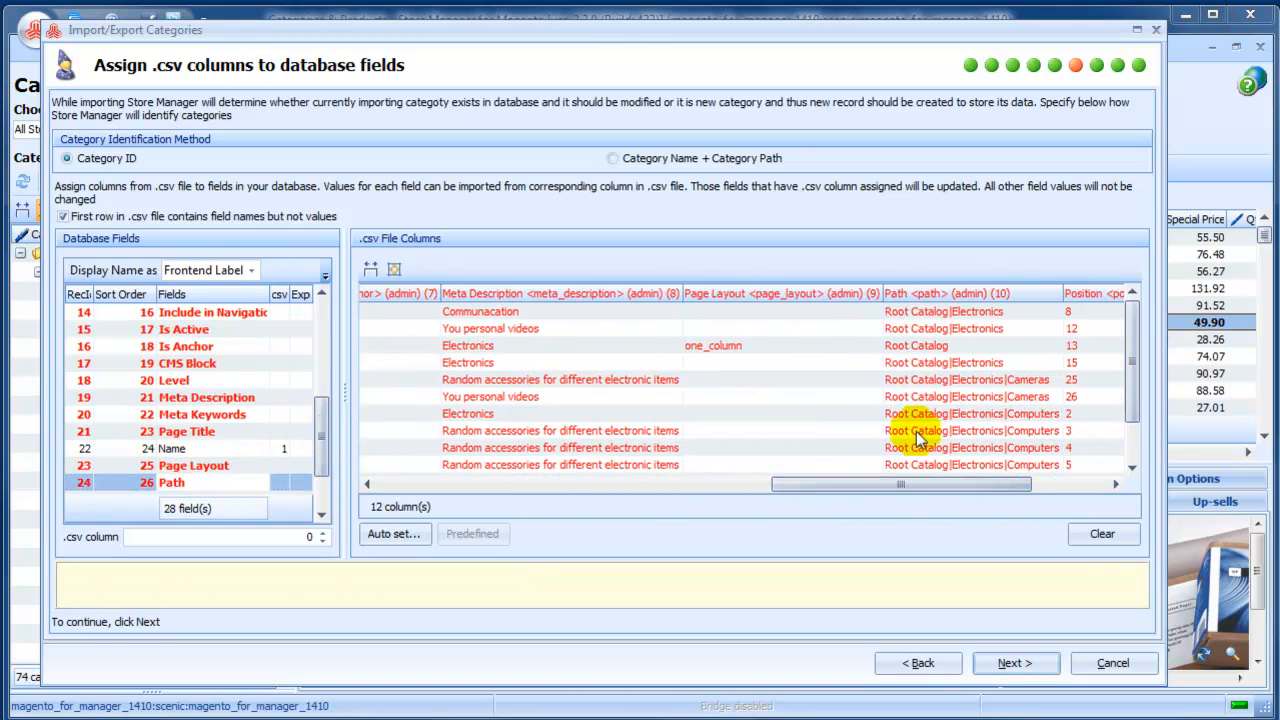
{"action": "left_click", "coordinate": [910, 293]}
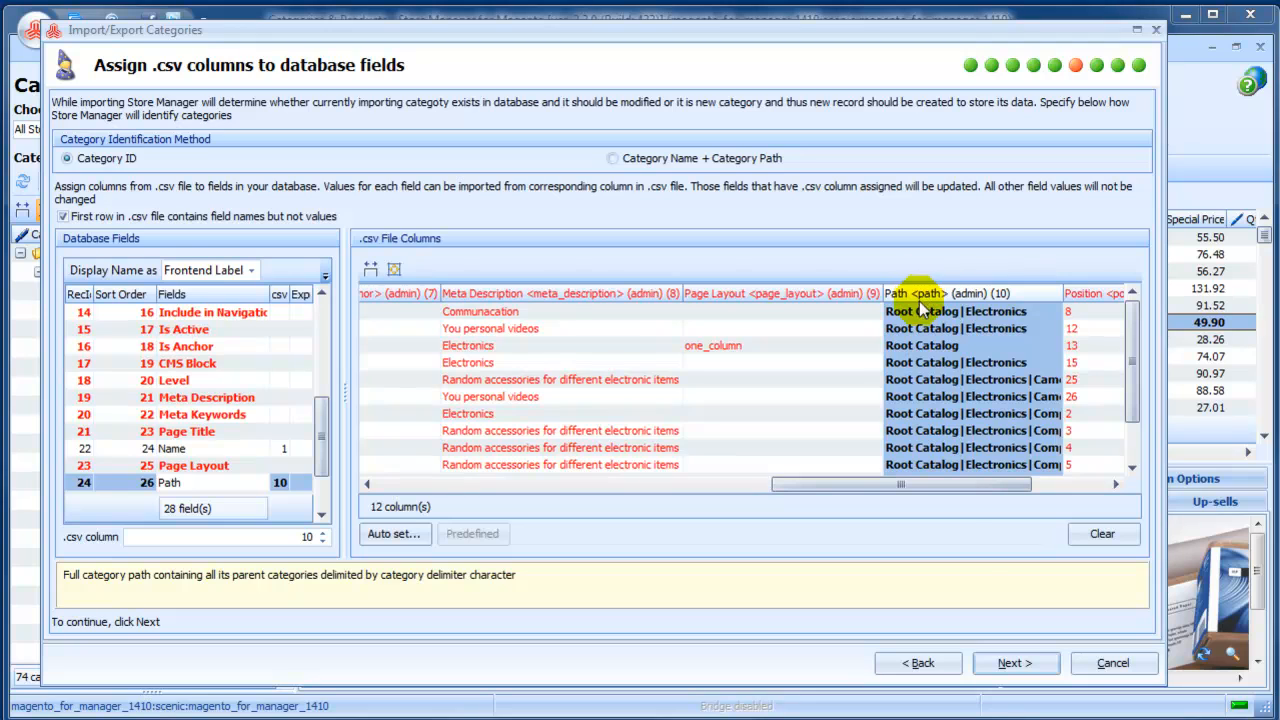
Auto-assign the CSV columns, identify categories by Category Name + Category Path, and disable treating the first row as field names.
{"action": "left_click", "coordinate": [395, 536]}
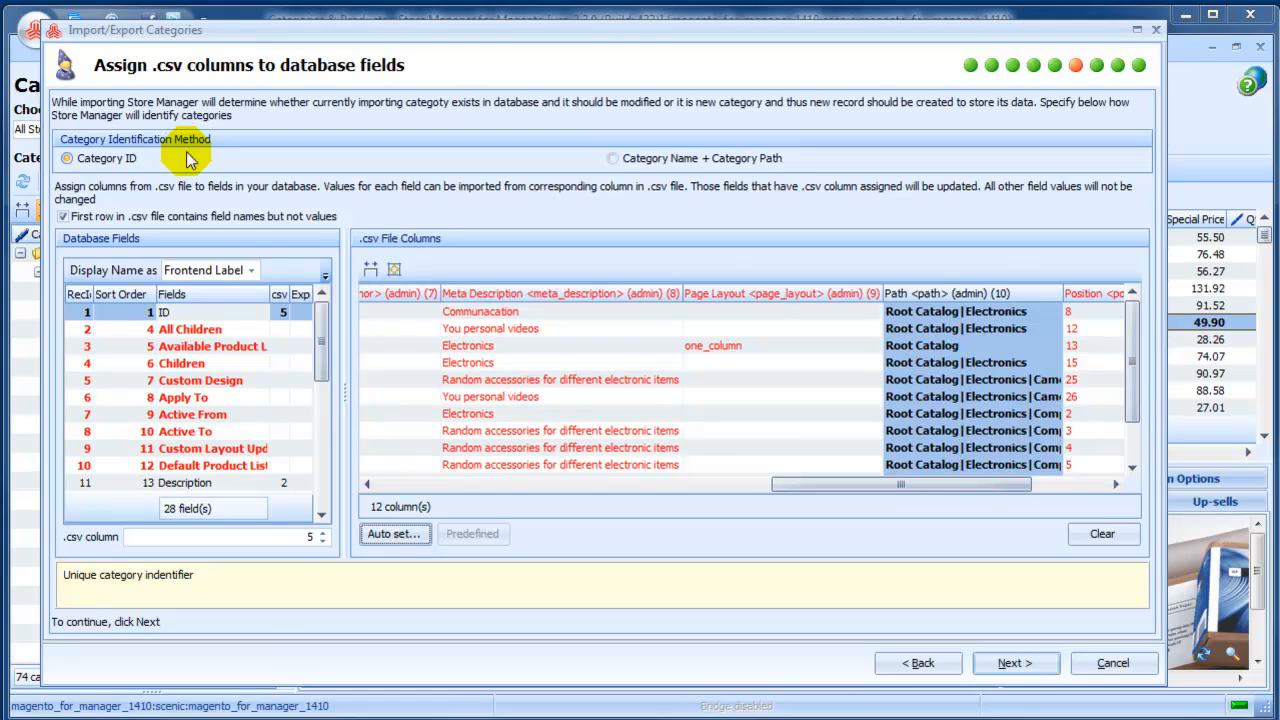
{"action": "left_click", "coordinate": [612, 162]}
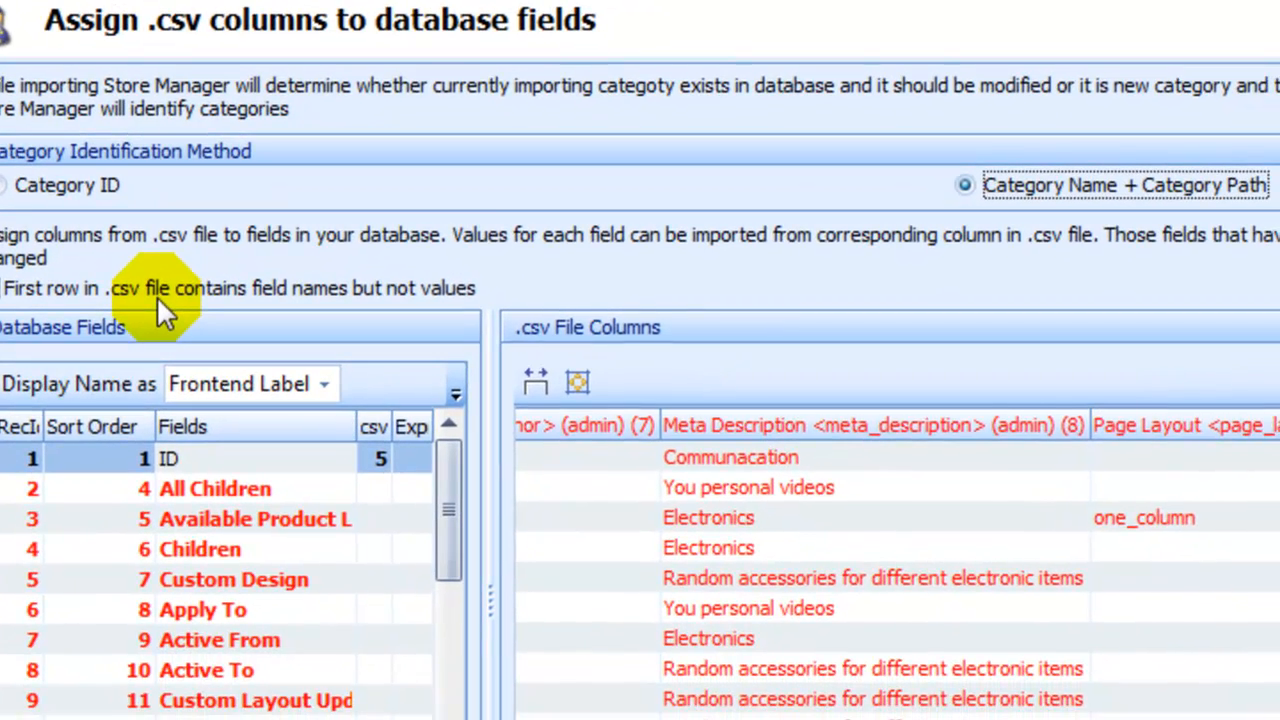
{"action": "left_click", "coordinate": [157, 296]}
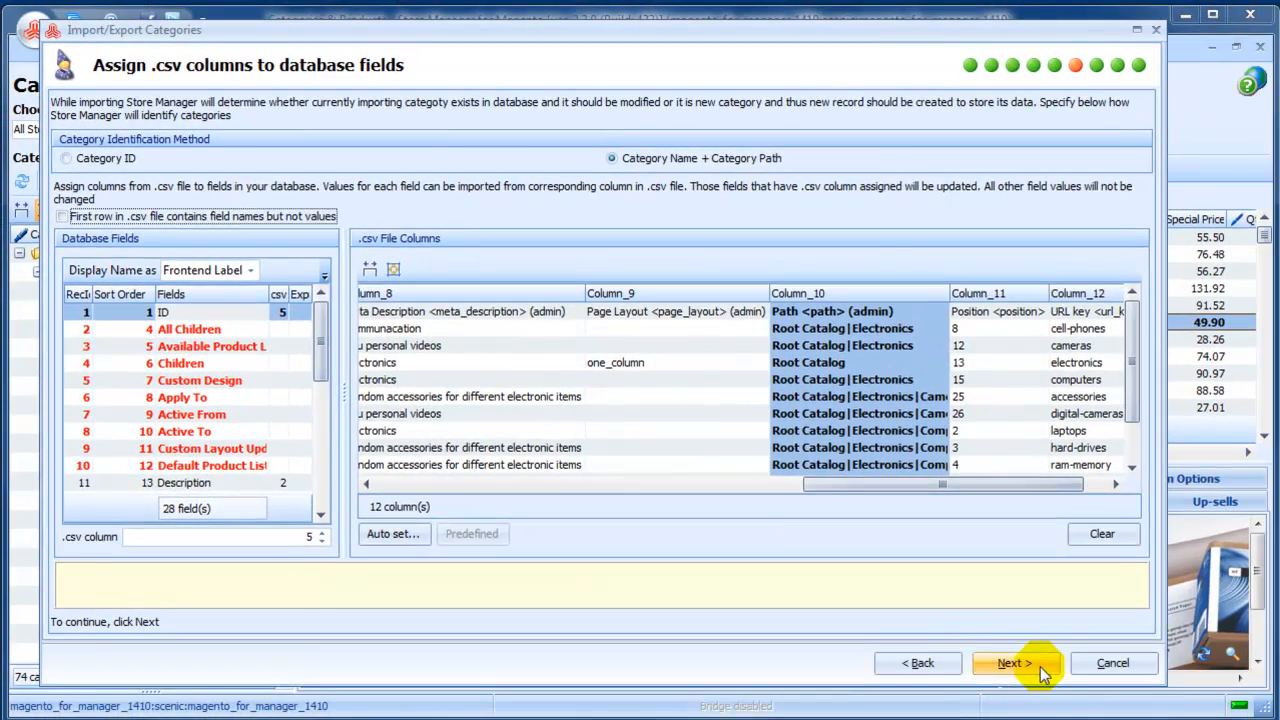
Reset the base date, time and separator formats to their defaults and proceed to the import preview.
{"action": "left_click", "coordinate": [1040, 667]}
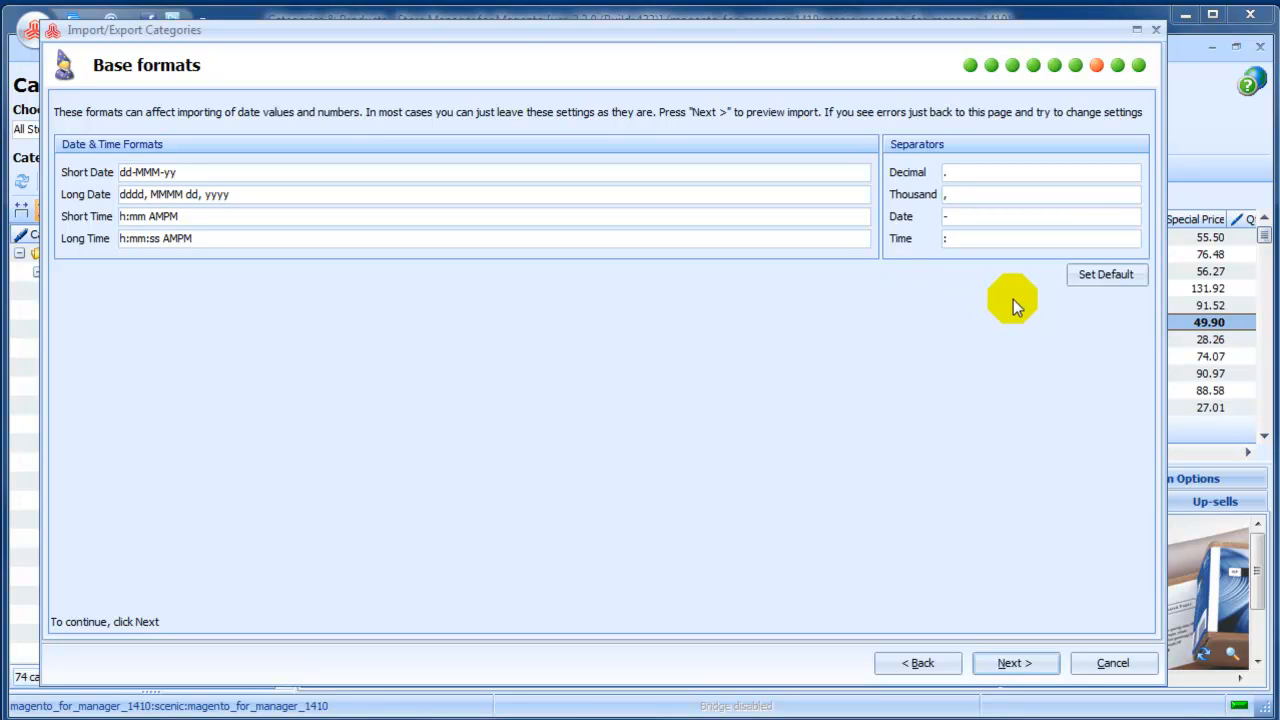
{"action": "left_click", "coordinate": [1087, 281]}
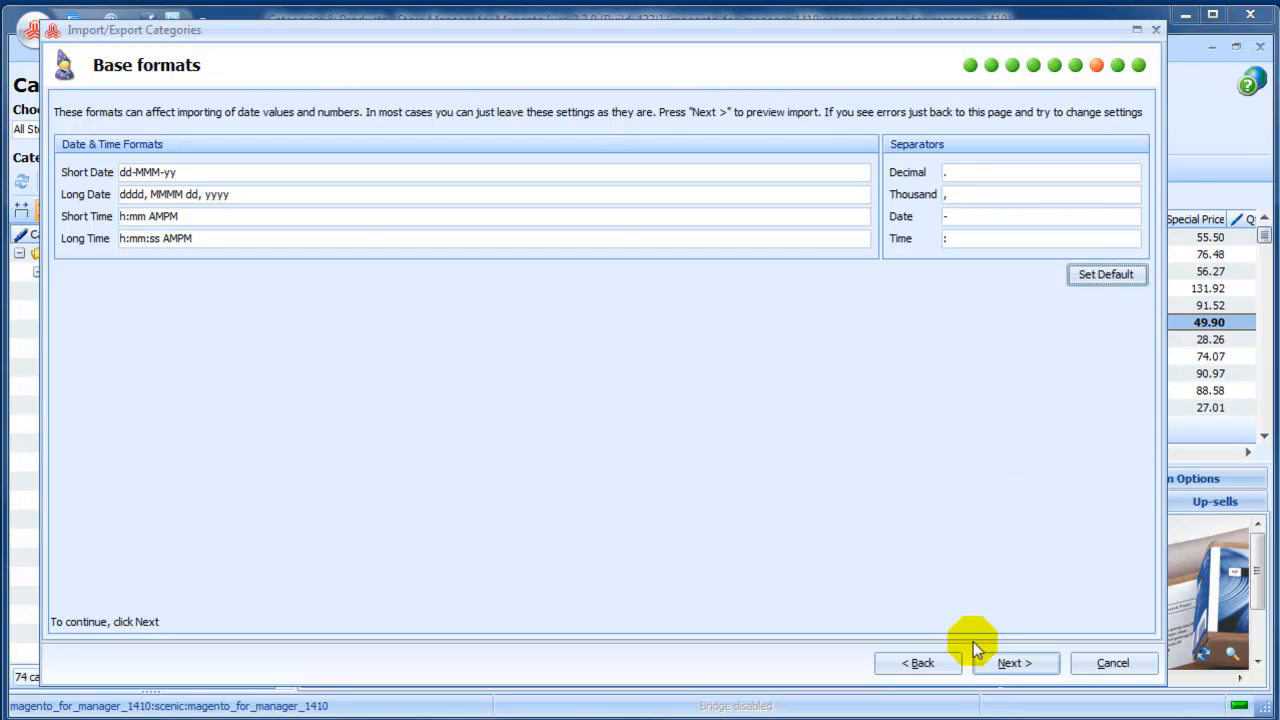
{"action": "left_click", "coordinate": [988, 665]}
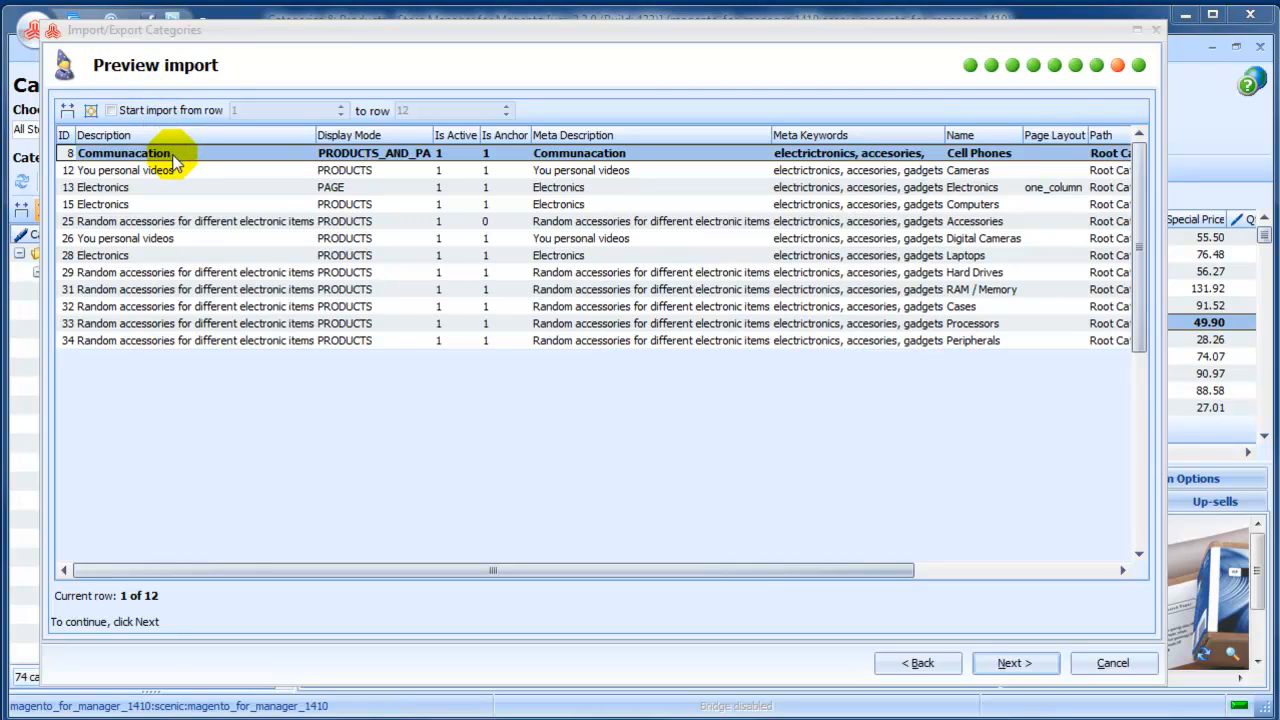
Review the import preview, proceed to the import options and choose the Add Only import method.
{"action": "left_click_drag", "start_coordinate": [298, 569], "coordinate": [512, 583]}
{"action": "left_click_drag", "start_coordinate": [594, 598], "coordinate": [406, 591]}
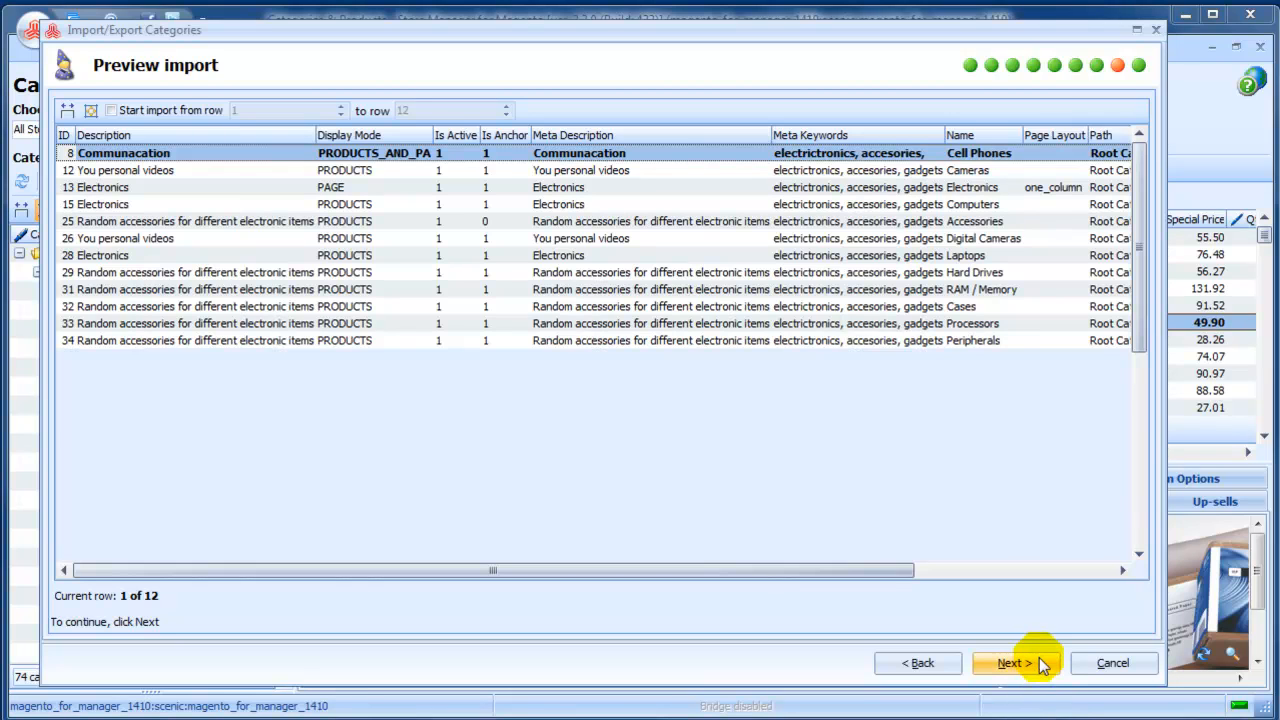
{"action": "left_click", "coordinate": [1012, 663]}
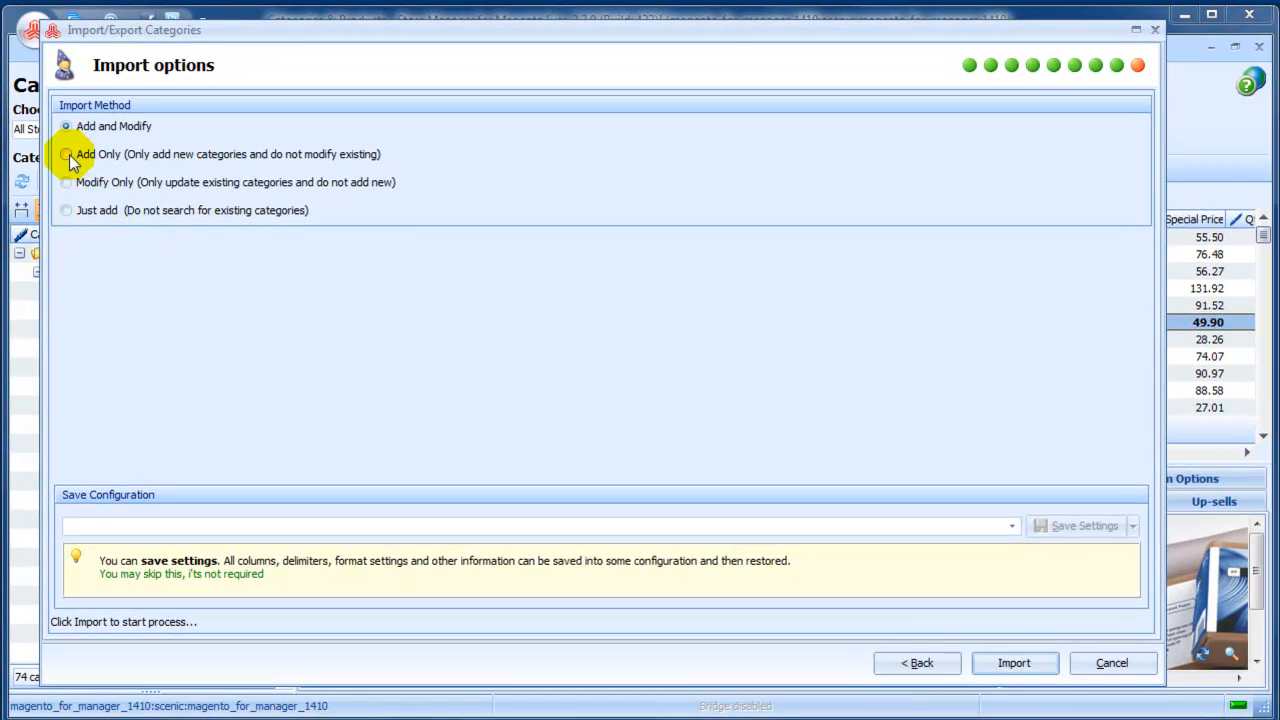
{"action": "left_click", "coordinate": [66, 154]}
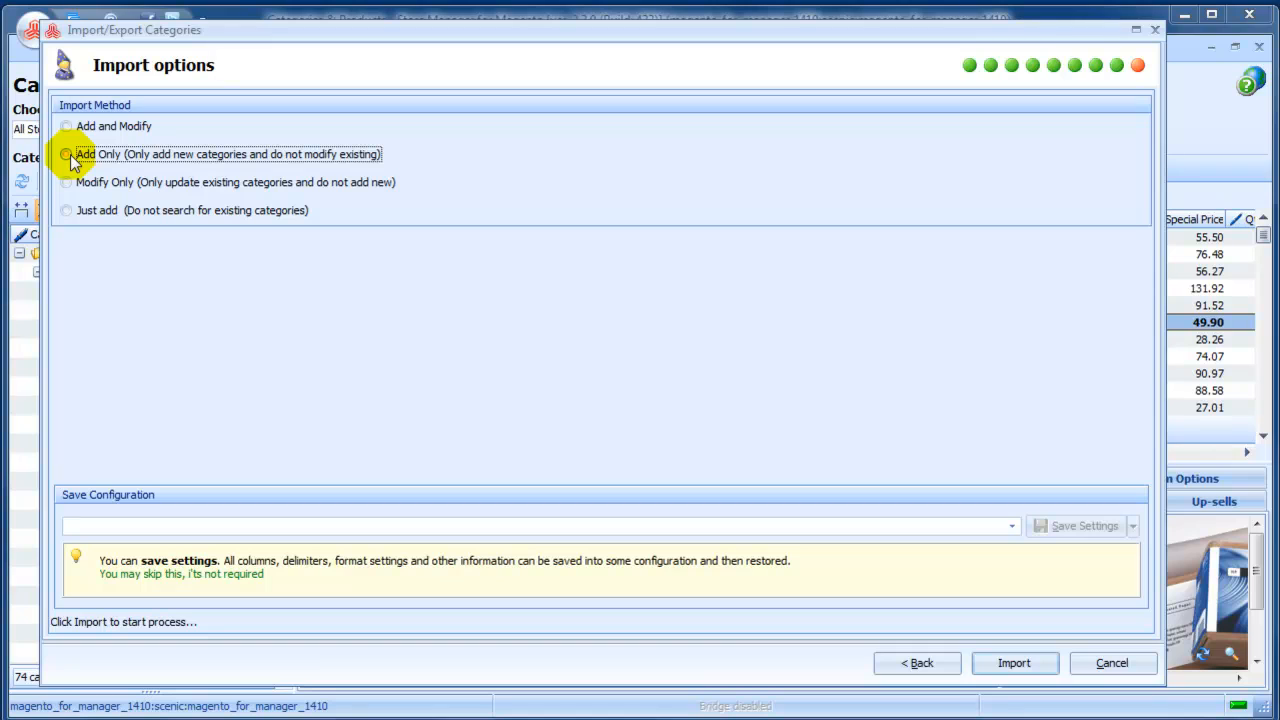
Save the import configuration under the name "import settings".
{"action": "left_click", "coordinate": [128, 525]}
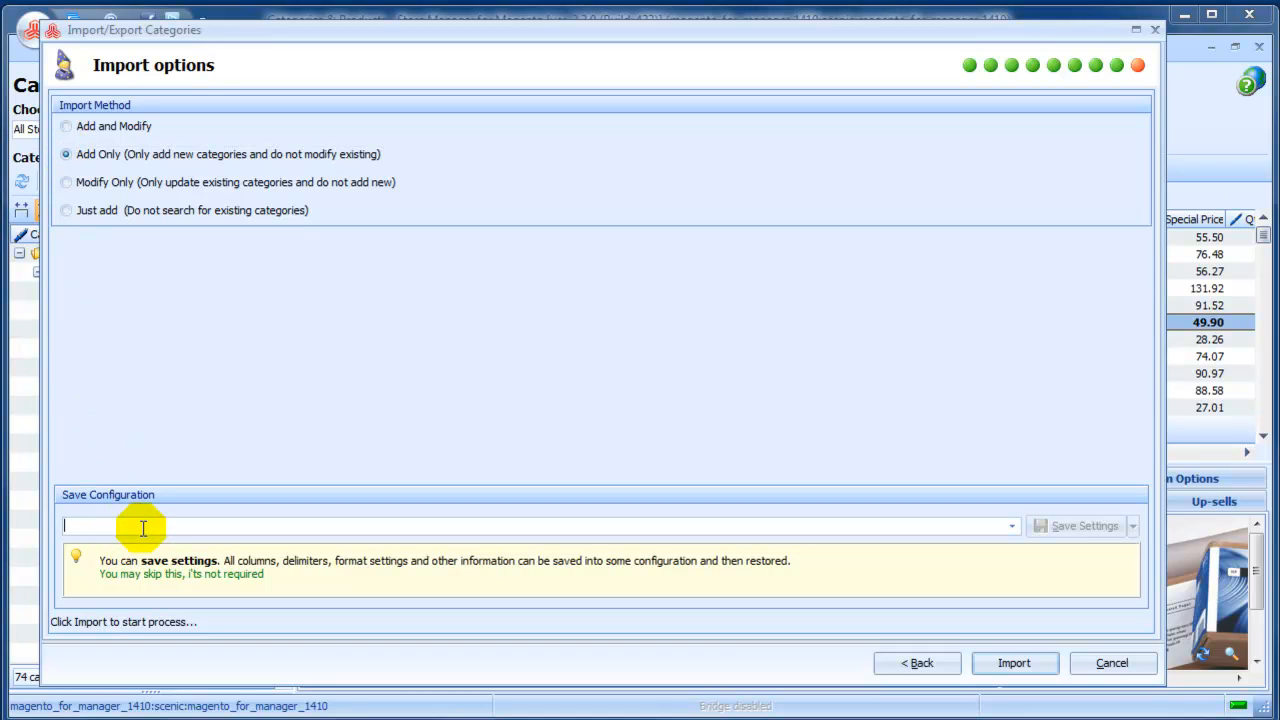
{"action": "type", "text": "im"}
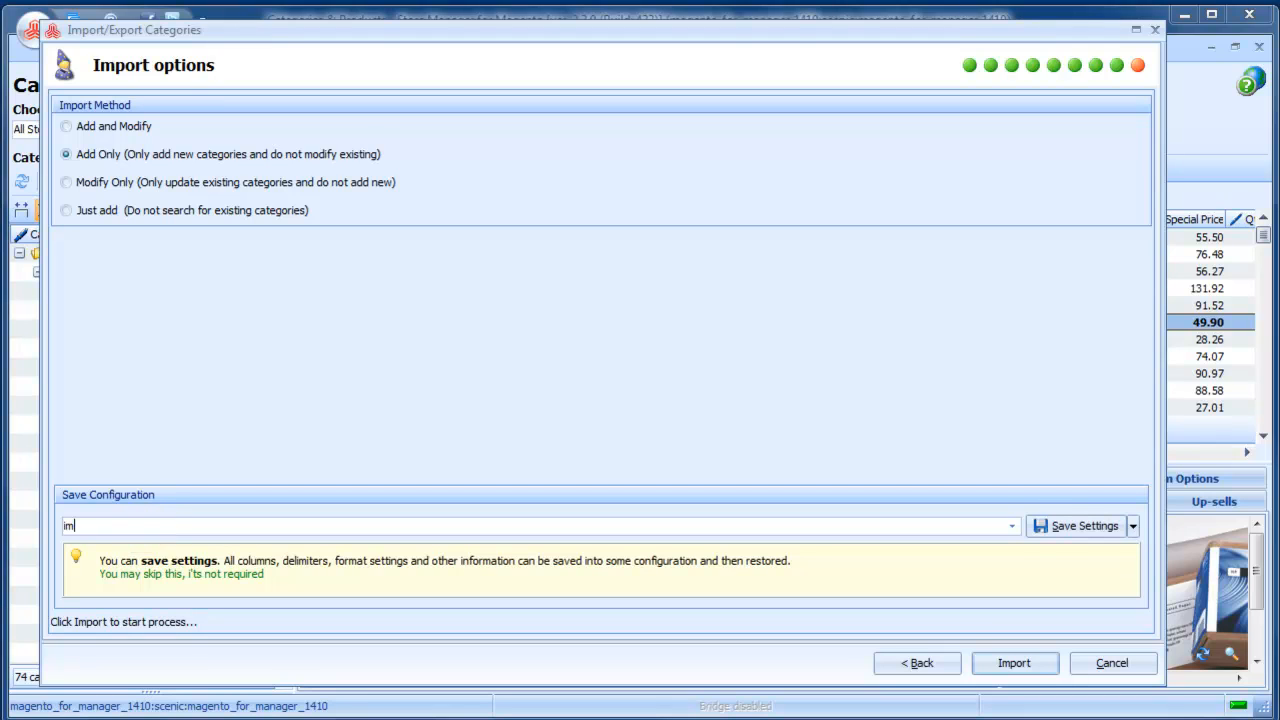
{"action": "type", "text": "port settings"}
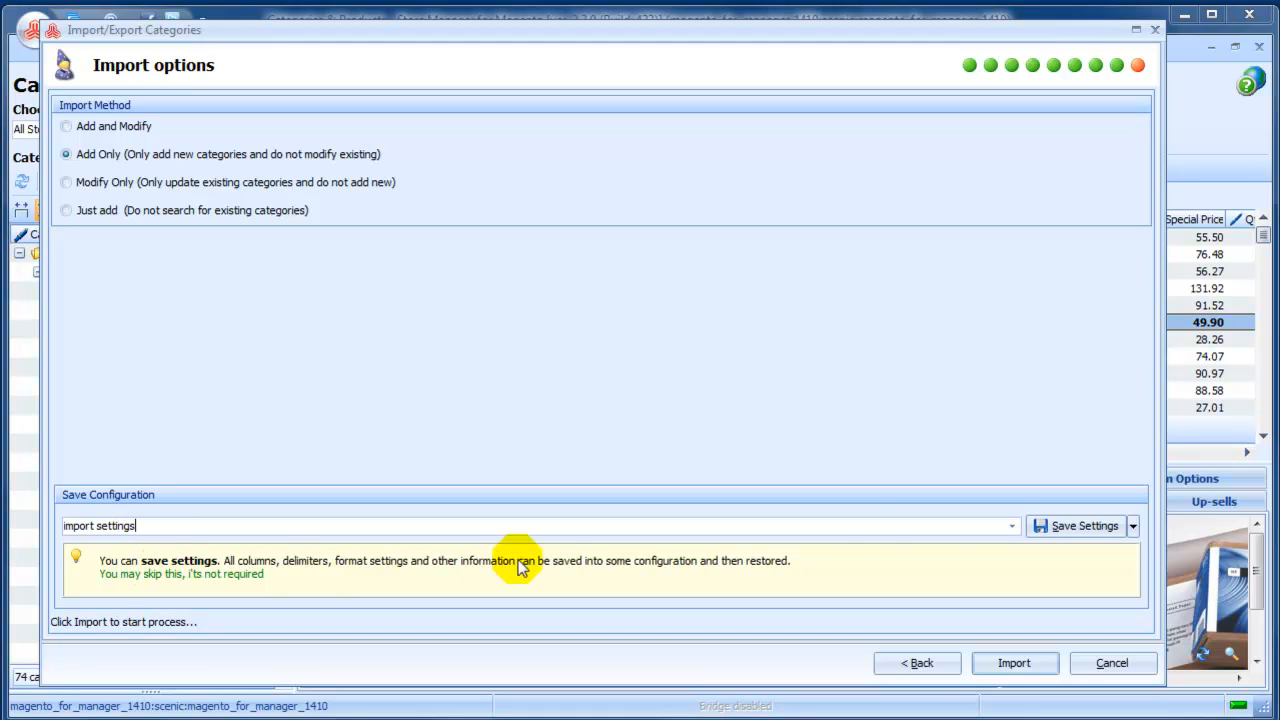
{"action": "left_click", "coordinate": [1076, 524]}
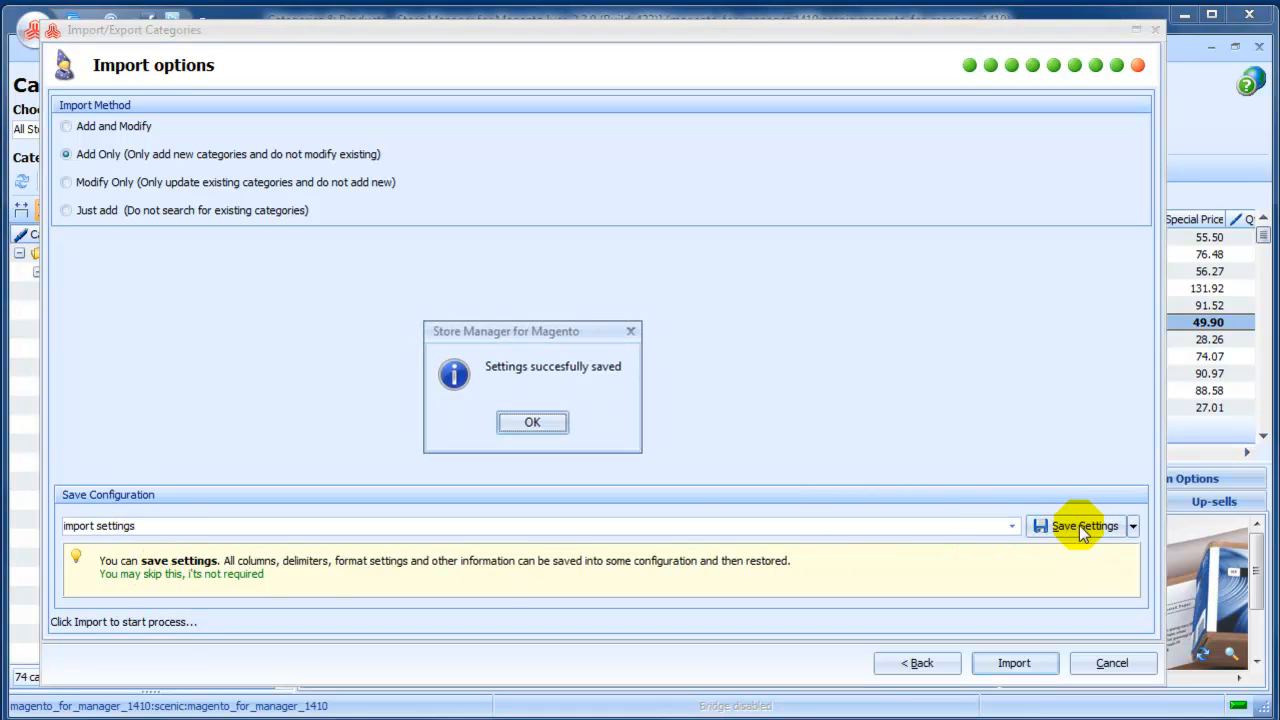
{"action": "left_click", "coordinate": [540, 422]}
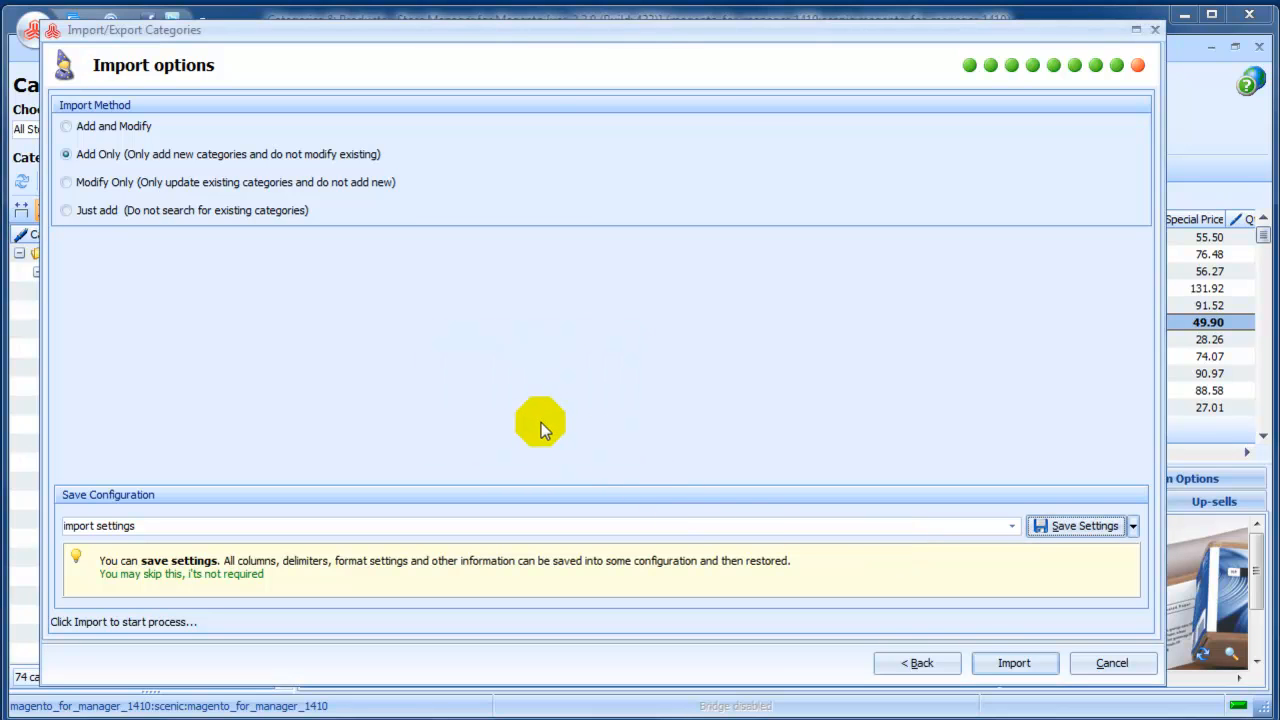
Run the category import, dismiss the progress report and finish the wizard.
{"action": "left_click", "coordinate": [989, 663]}
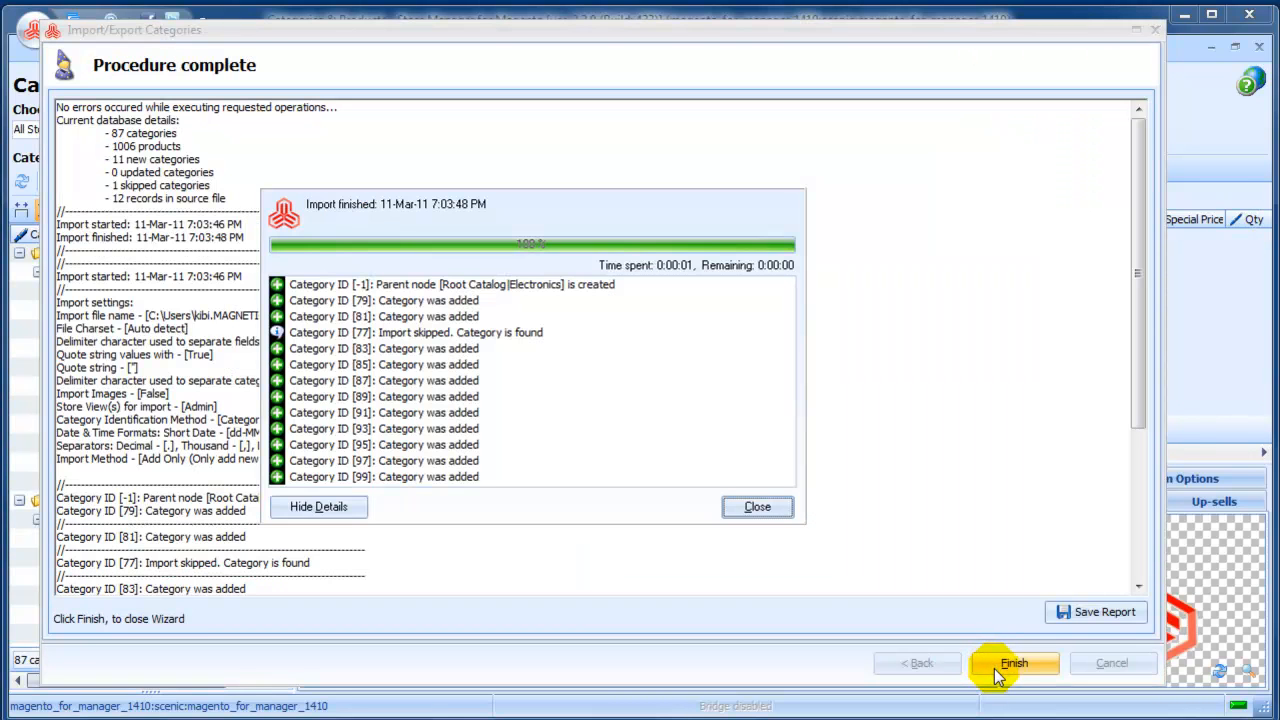
{"action": "left_click", "coordinate": [760, 506]}
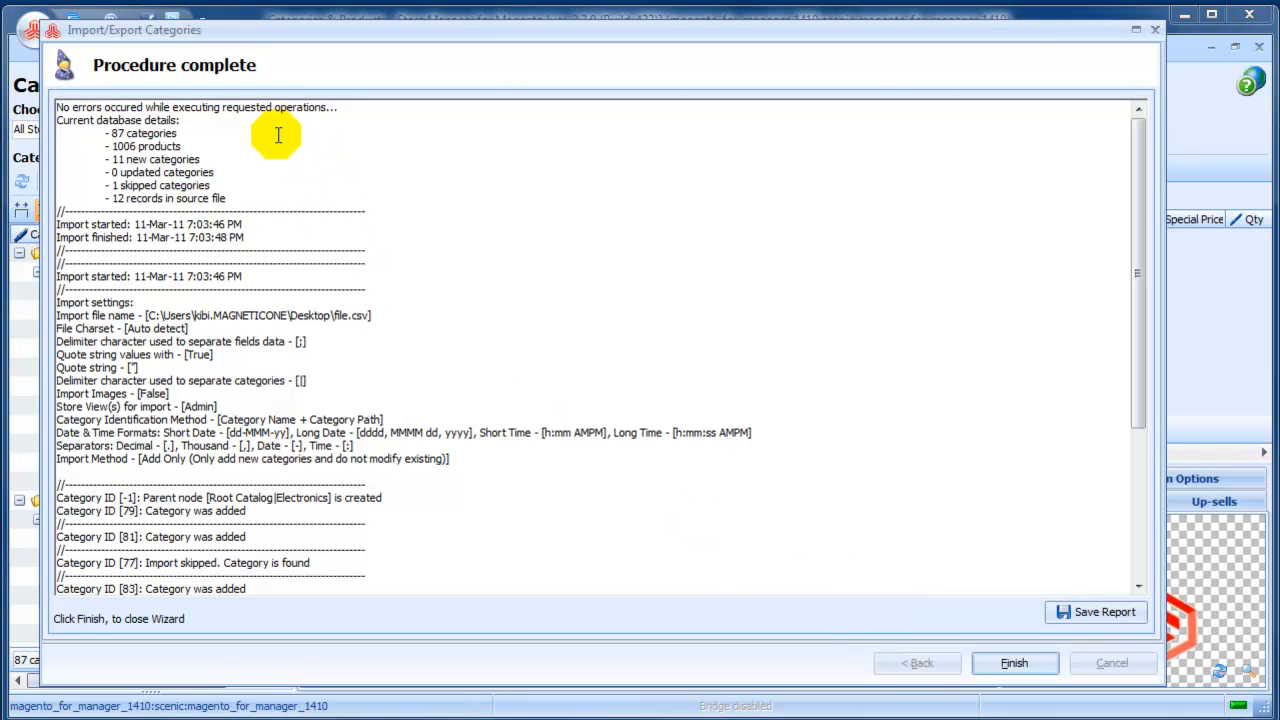
{"action": "left_click", "coordinate": [358, 107]}
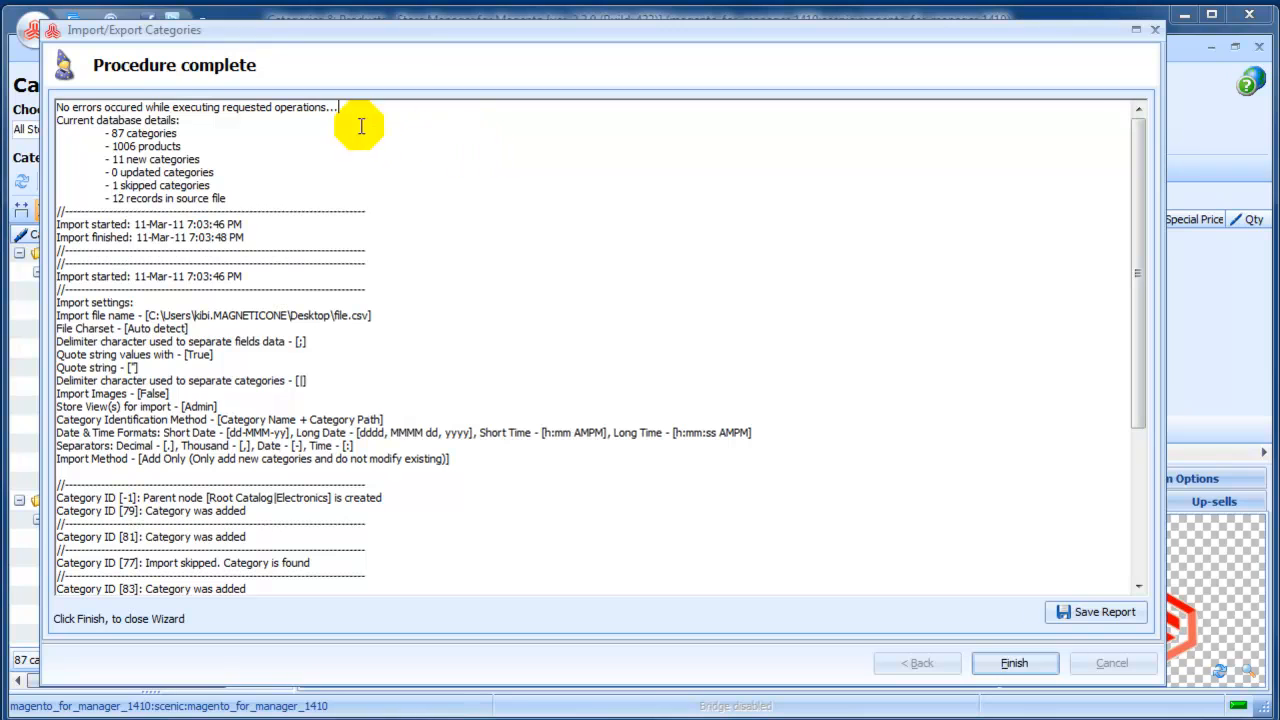
{"action": "left_click", "coordinate": [1012, 664]}
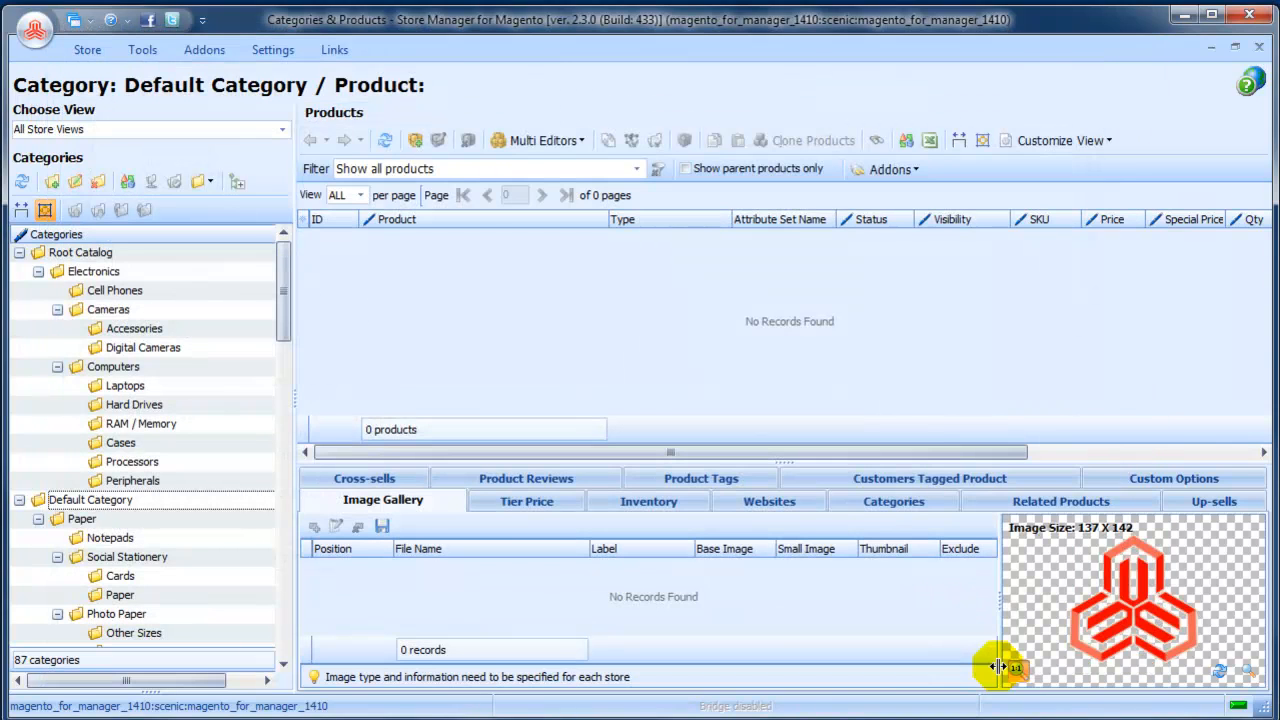
Set the product filter to Show all products.
{"action": "left_click", "coordinate": [637, 169]}
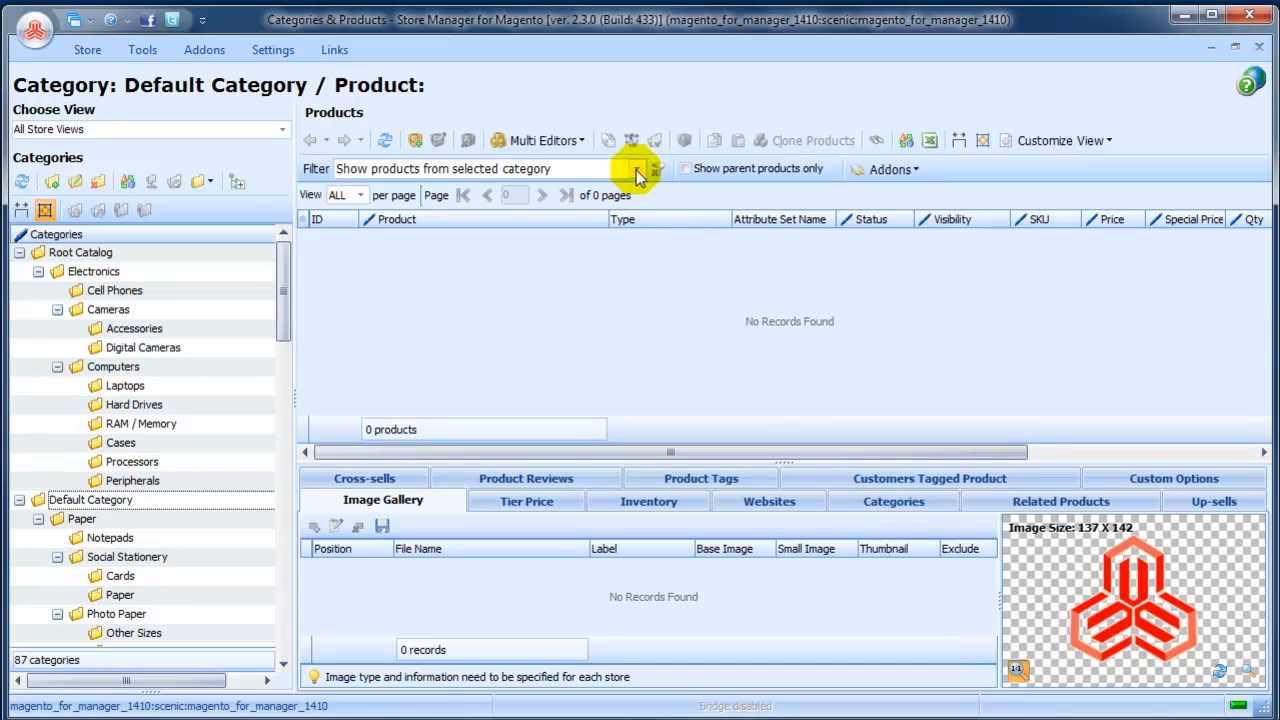
{"action": "left_click", "coordinate": [637, 172]}
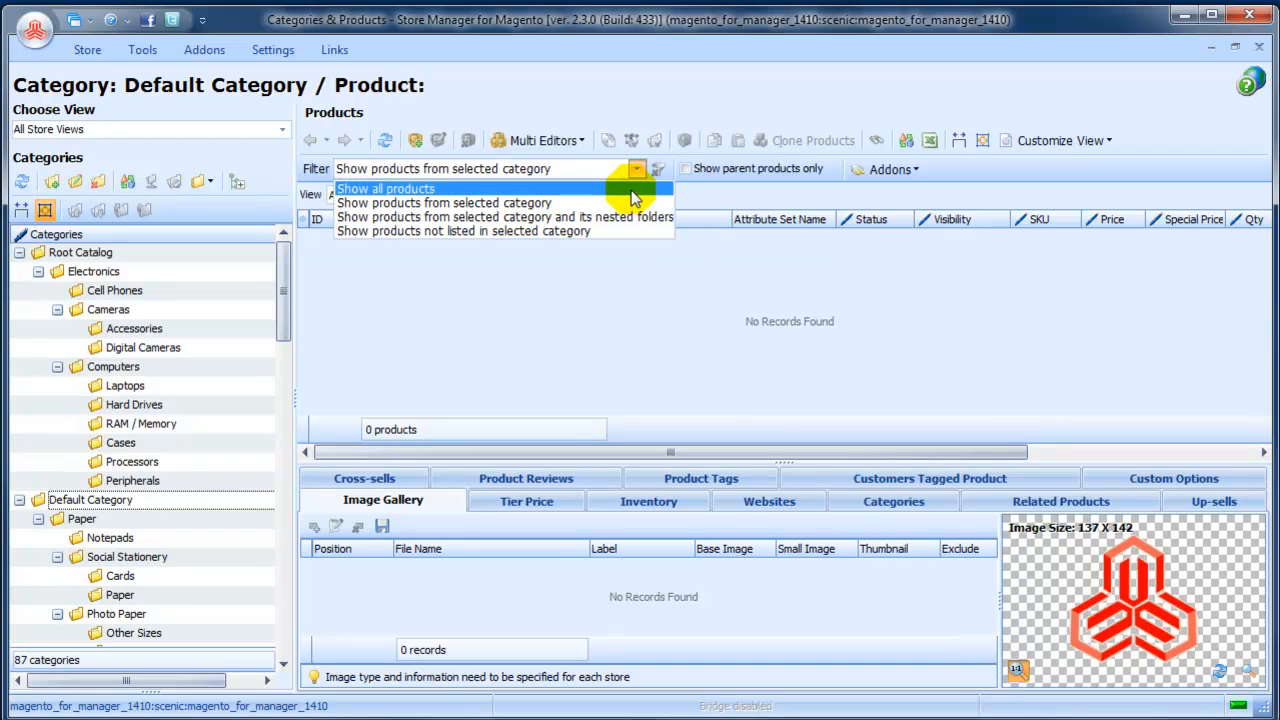
{"action": "left_click", "coordinate": [631, 190]}
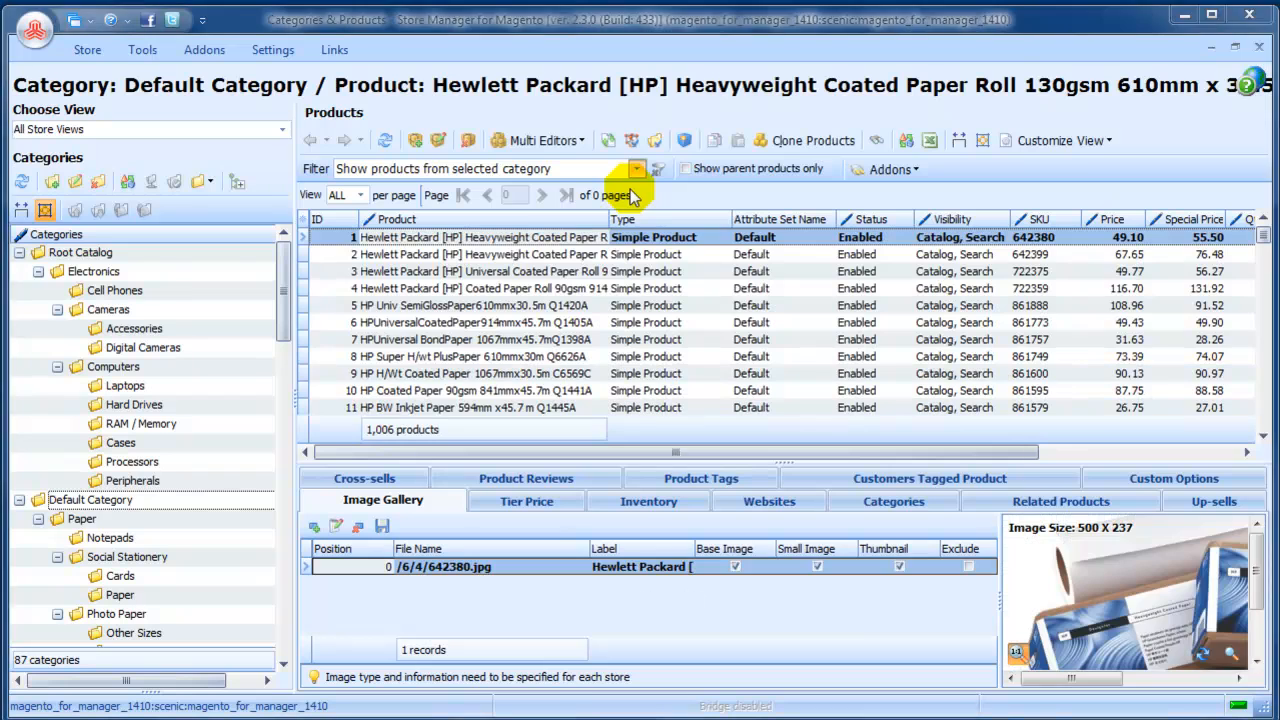
Move the Electronics category with its subcategories from Root Catalog into the Paper category under Default Category.
{"action": "left_click", "coordinate": [92, 272]}
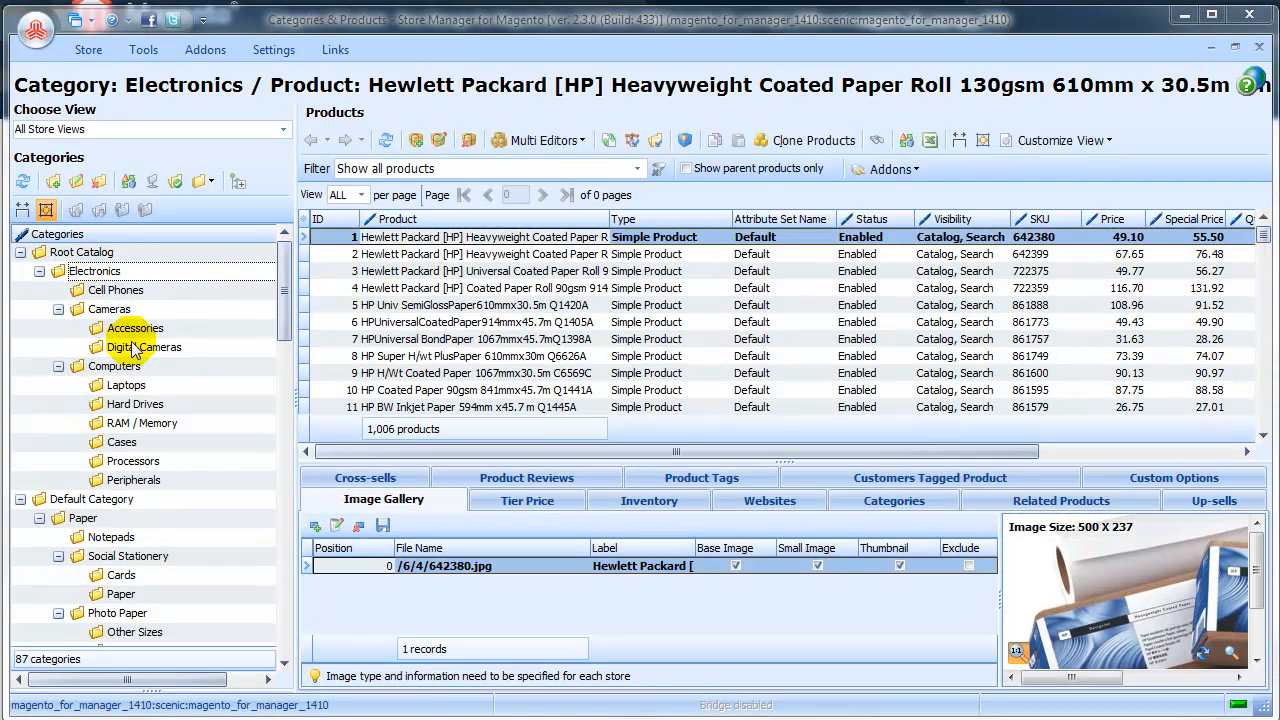
{"action": "left_click_drag", "start_coordinate": [130, 275], "coordinate": [96, 522]}
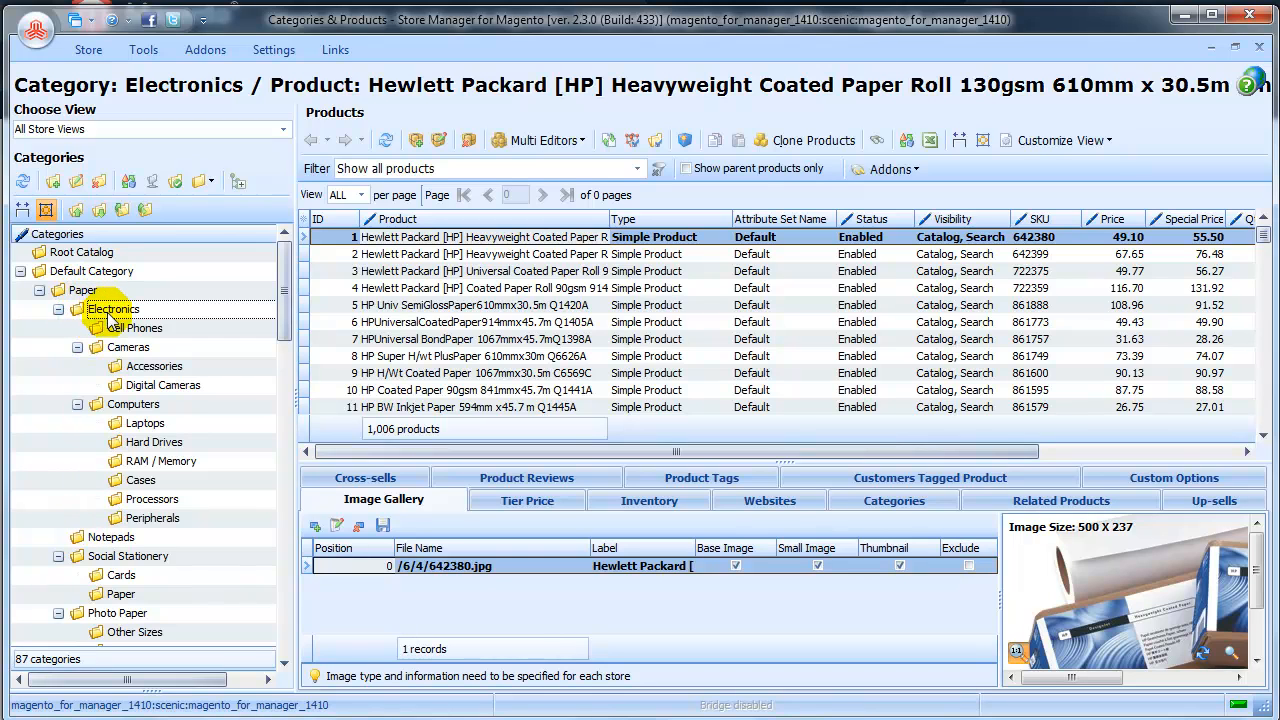
View the Electronics category page in the storefront and examine its subcategories in the Paper navigation menu.
{"action": "right_click", "coordinate": [160, 312]}
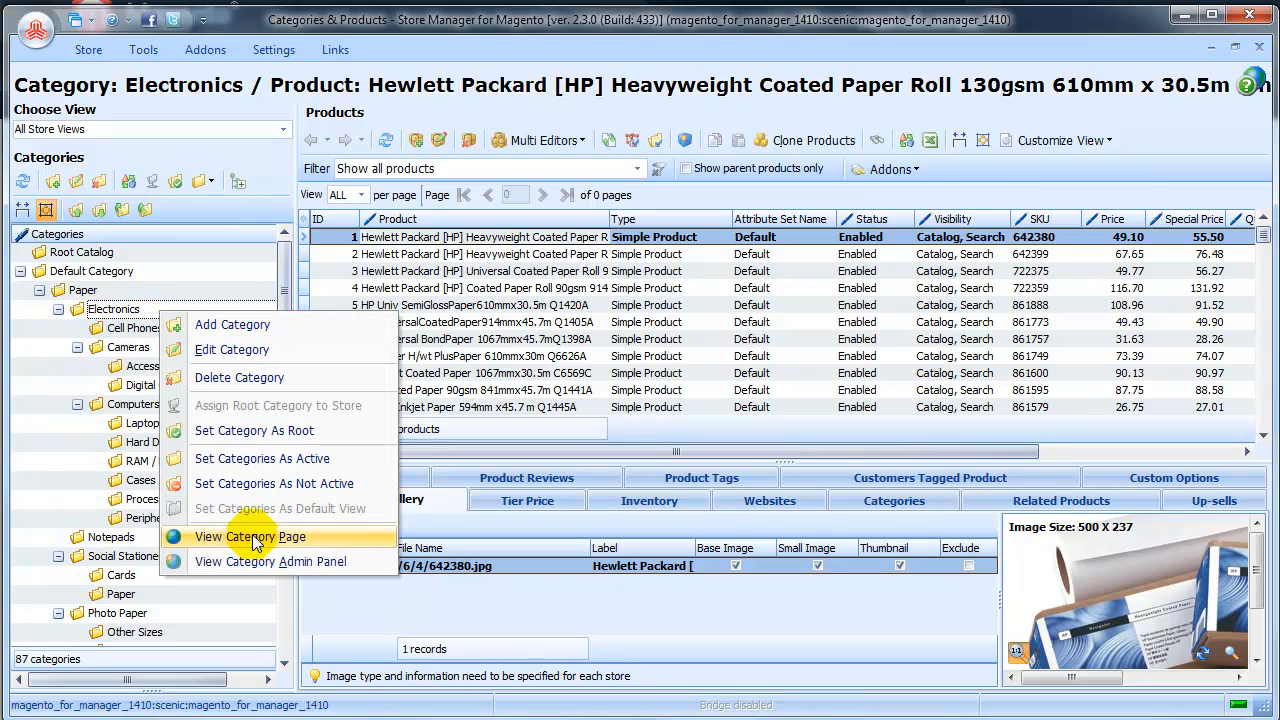
{"action": "left_click", "coordinate": [250, 537]}
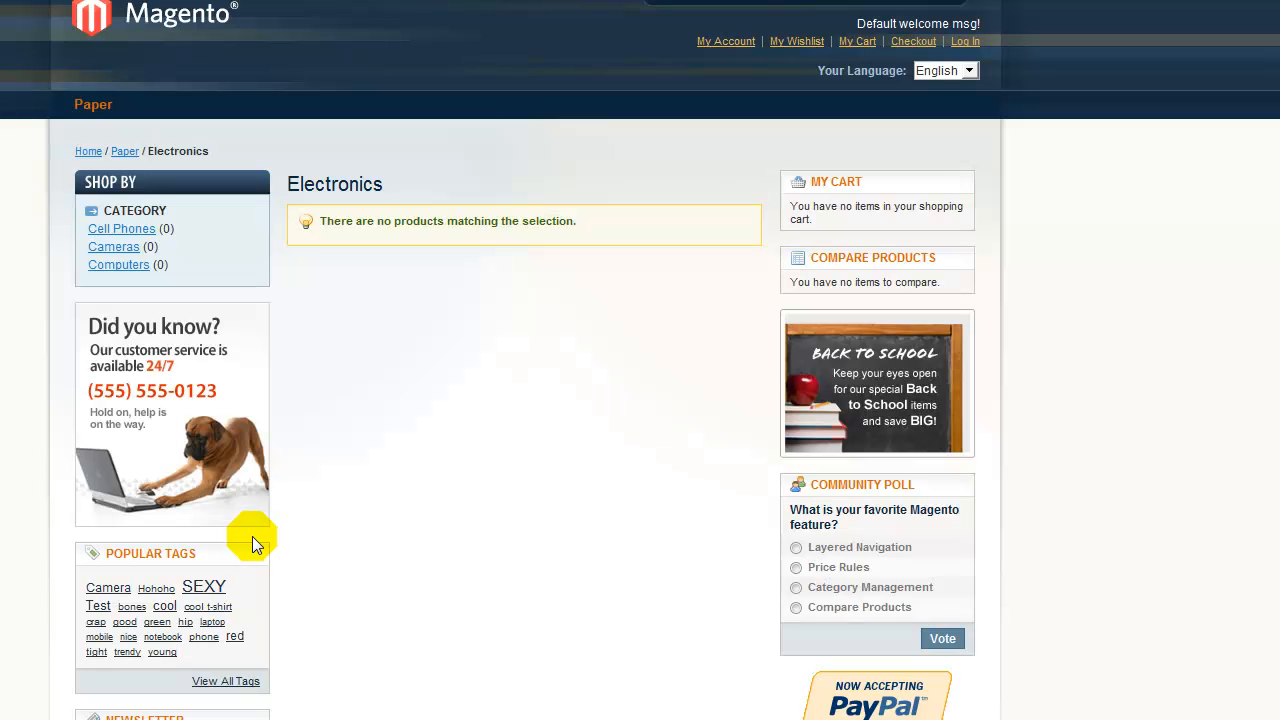
{"action": "left_click", "coordinate": [90, 152]}
{"action": "mouse_move", "coordinate": [106, 114]}
{"action": "mouse_move", "coordinate": [108, 137]}
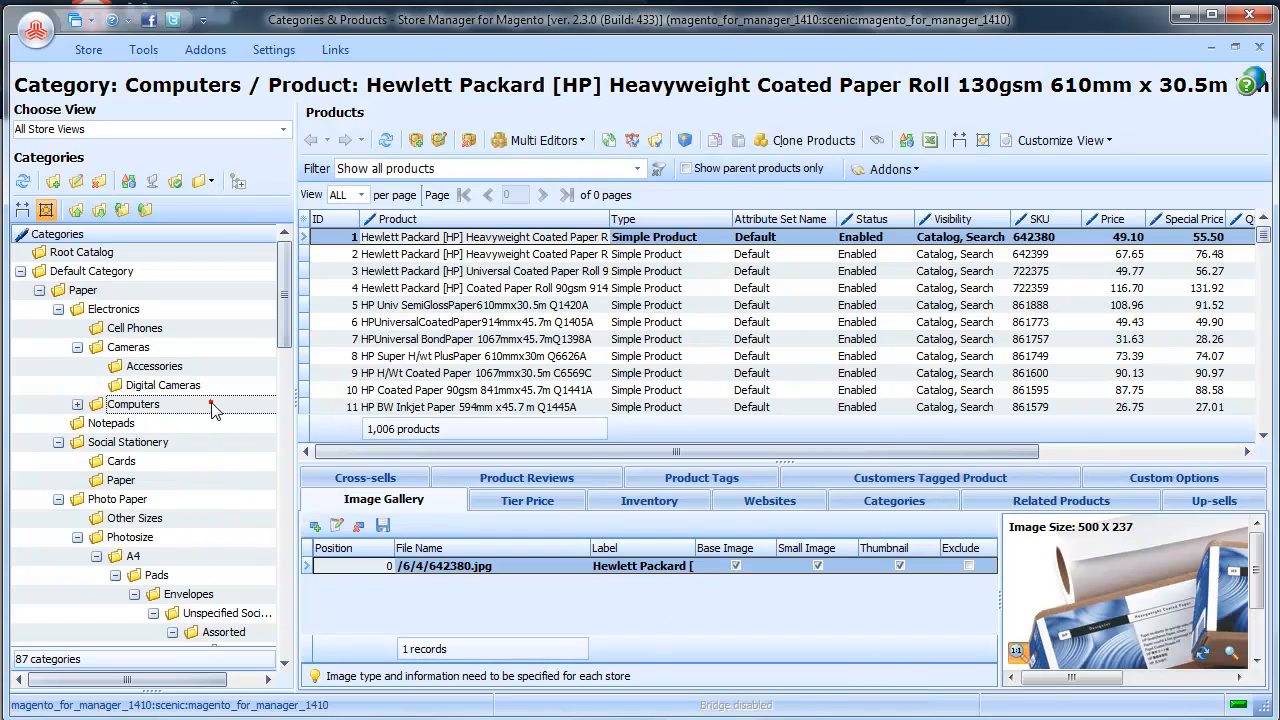
Open the Computers category in Store Manager for editing, choose Yes for Include in Navigation Menu and accept the category data.
{"action": "double_click", "coordinate": [211, 405]}
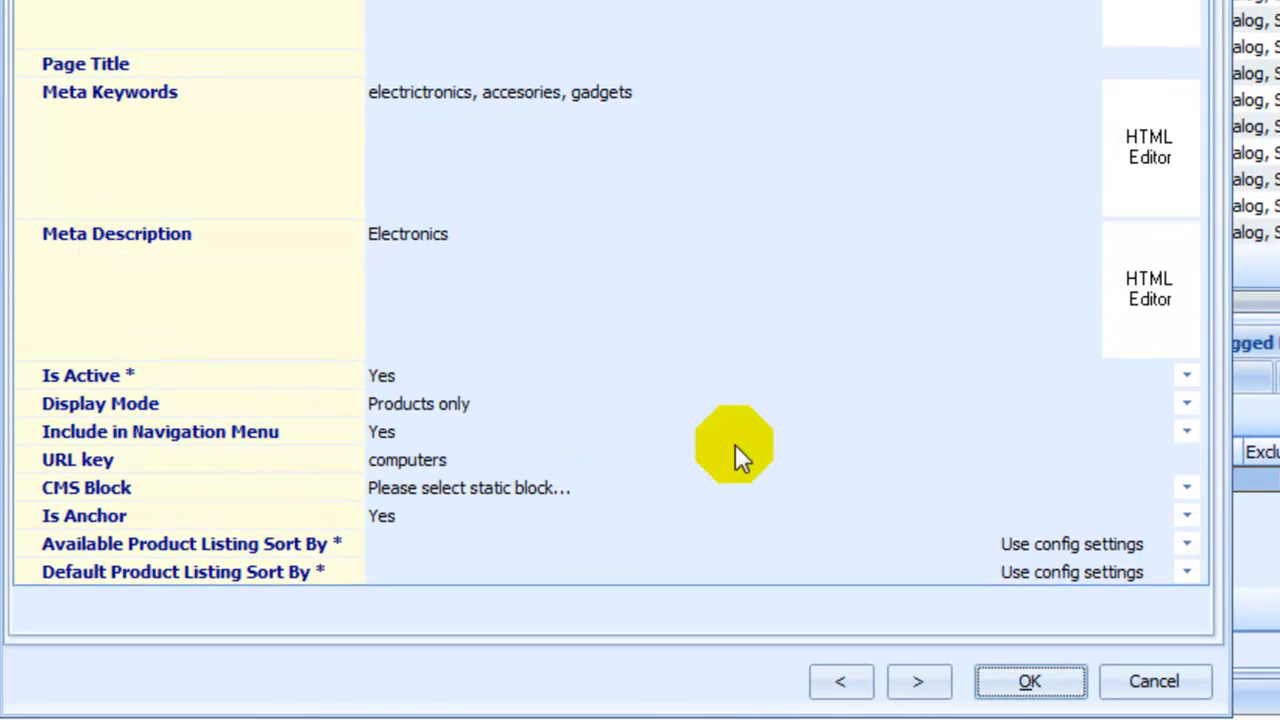
{"action": "left_click", "coordinate": [1189, 431]}
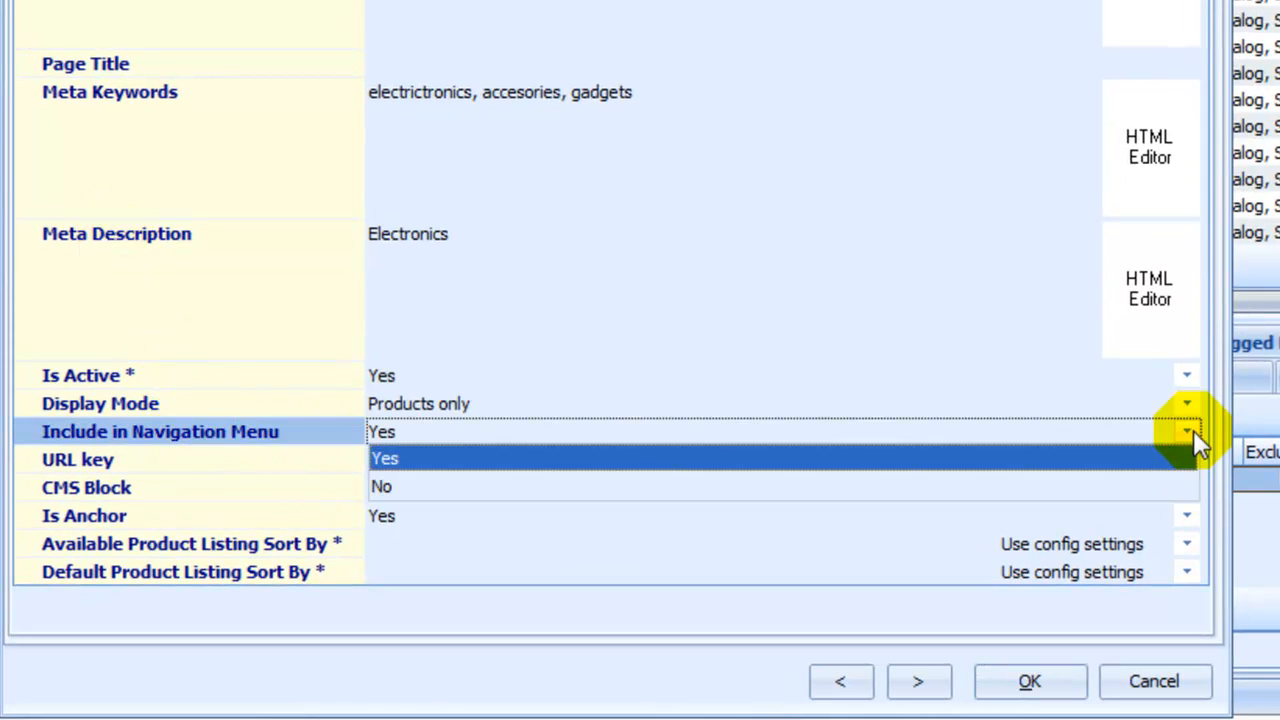
{"action": "left_click", "coordinate": [1095, 440]}
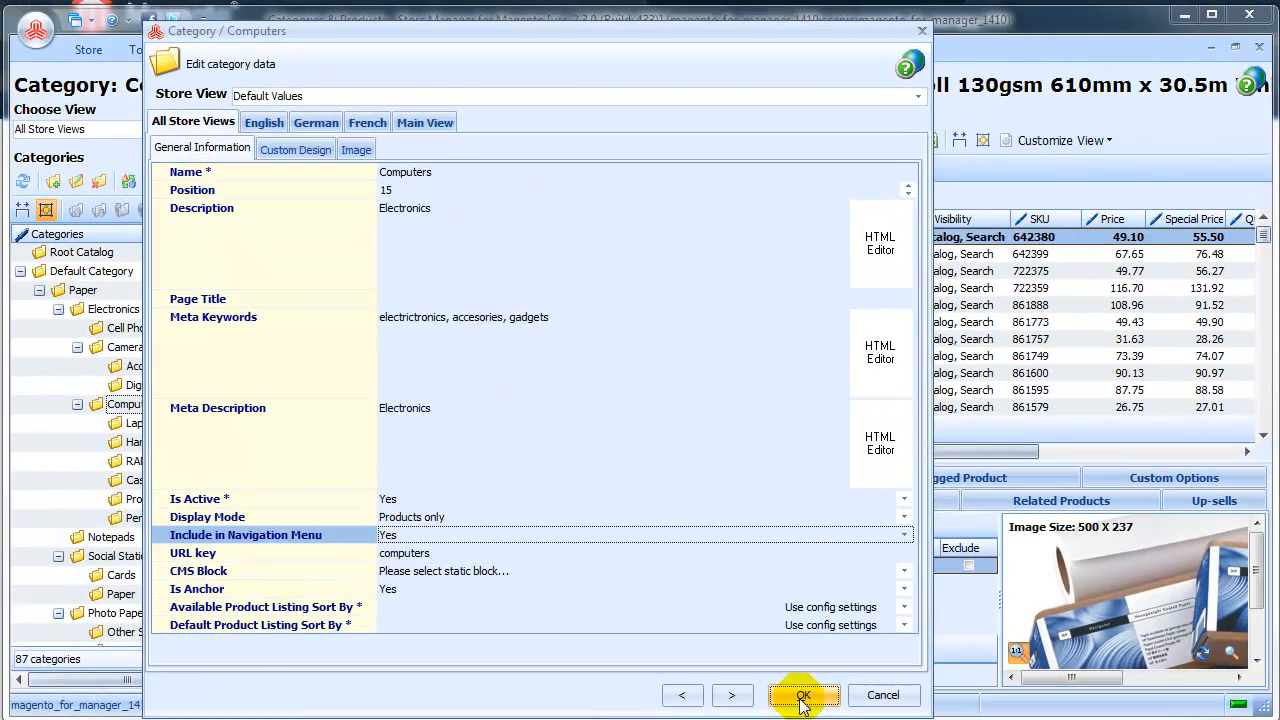
{"action": "left_click", "coordinate": [945, 690]}
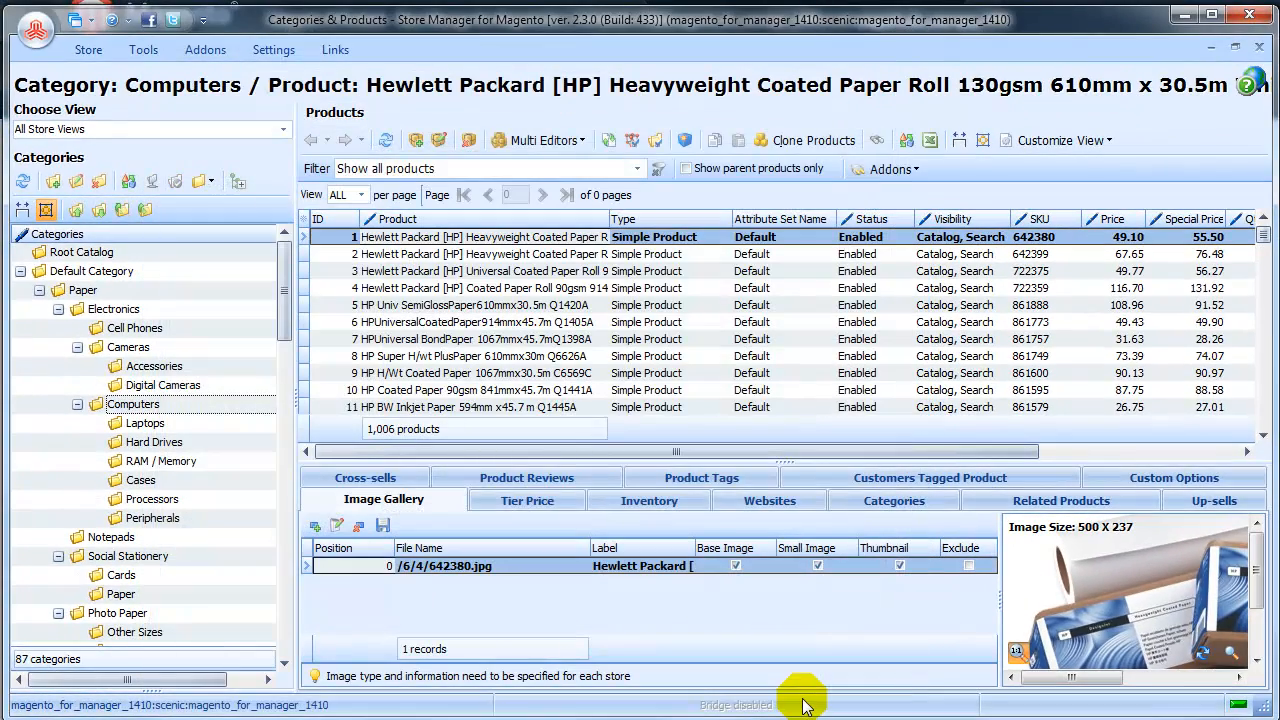